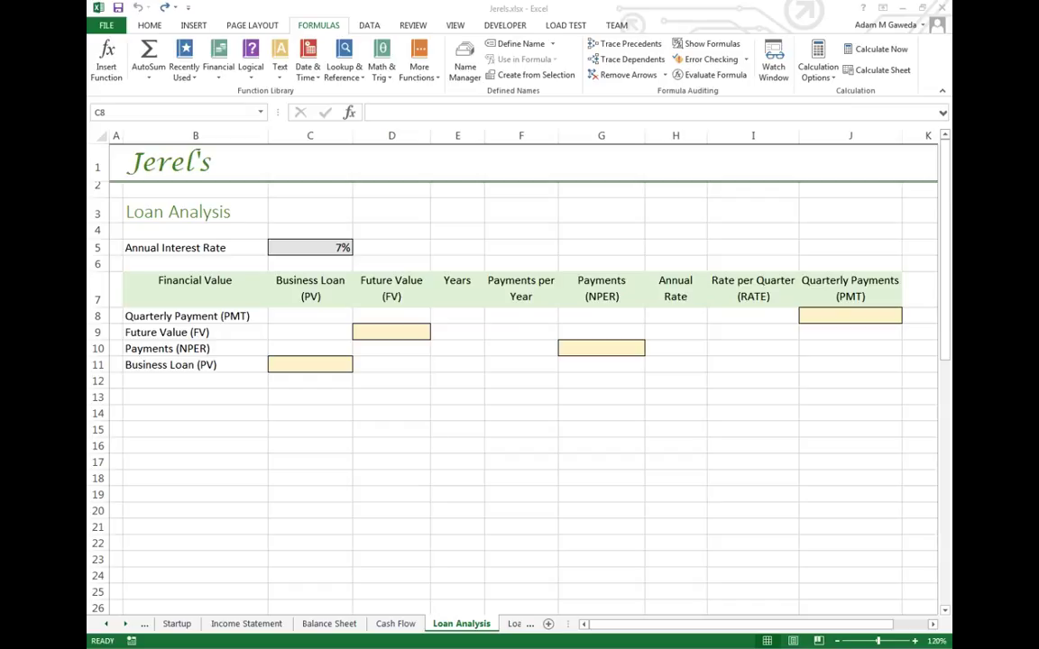
- In the Quarterly Payment row, enter a business loan of 400000 in C8 and a future value of 0 in D8
left_click(300, 317)
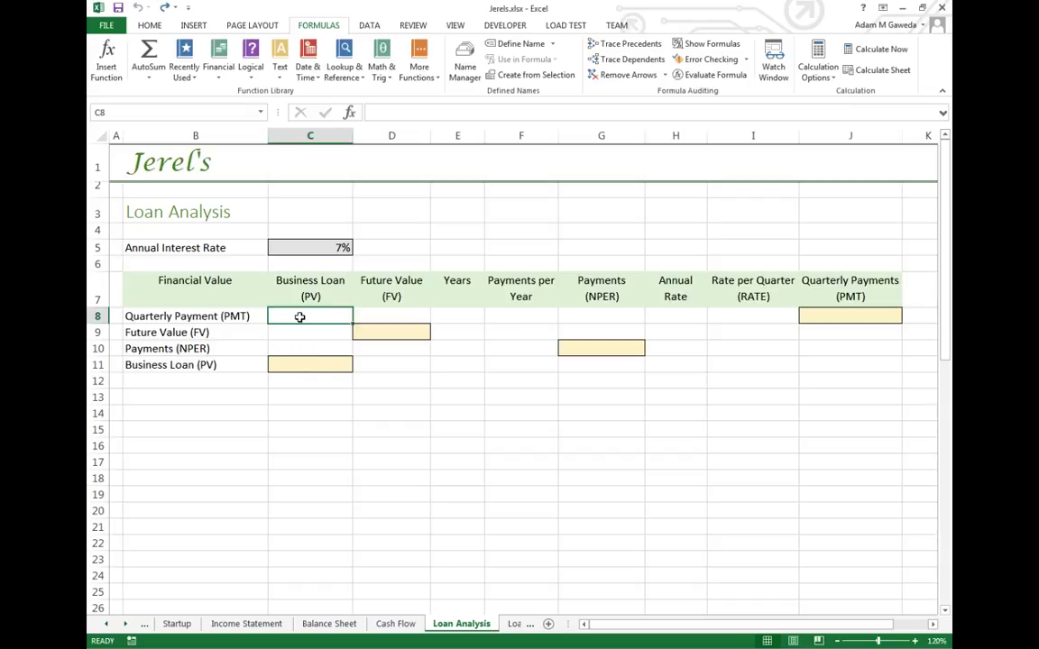
type("400000")
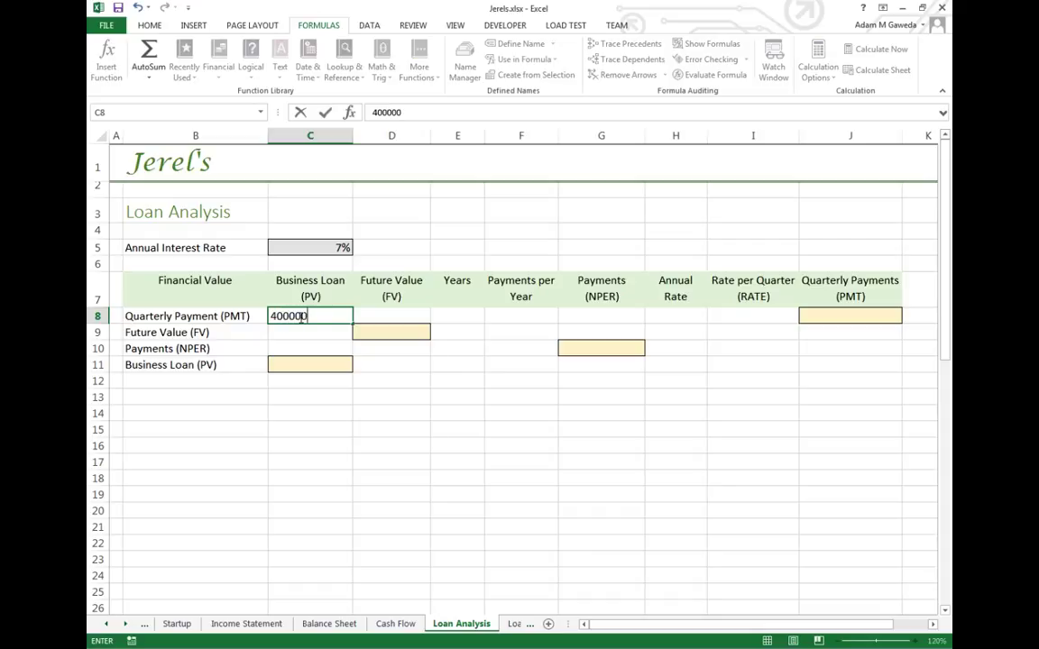
key("Return")
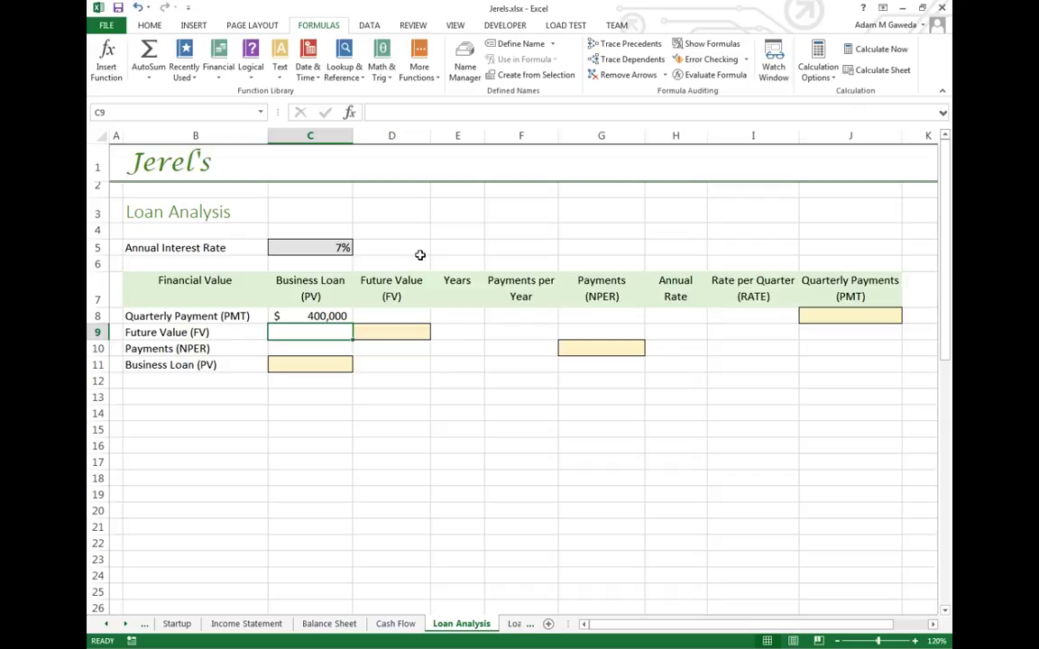
key("Up")
key("Right")
type("0")
key("Tab")
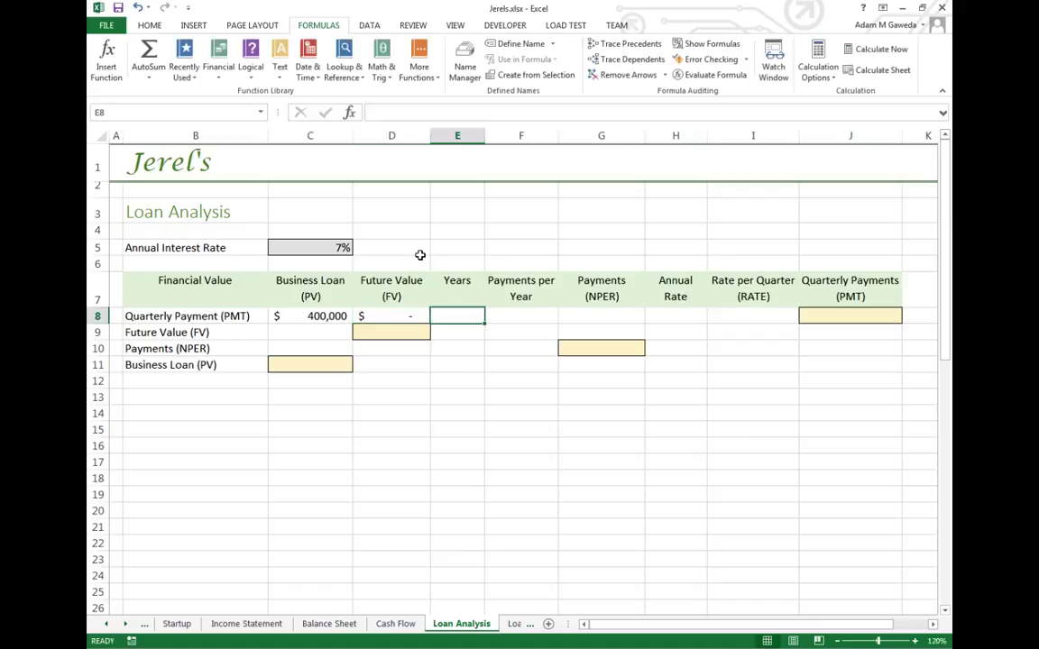
- Enter 5 years in E8 and 4 payments per year in F8 for the Quarterly Payment row
type("5")
key("Tab")
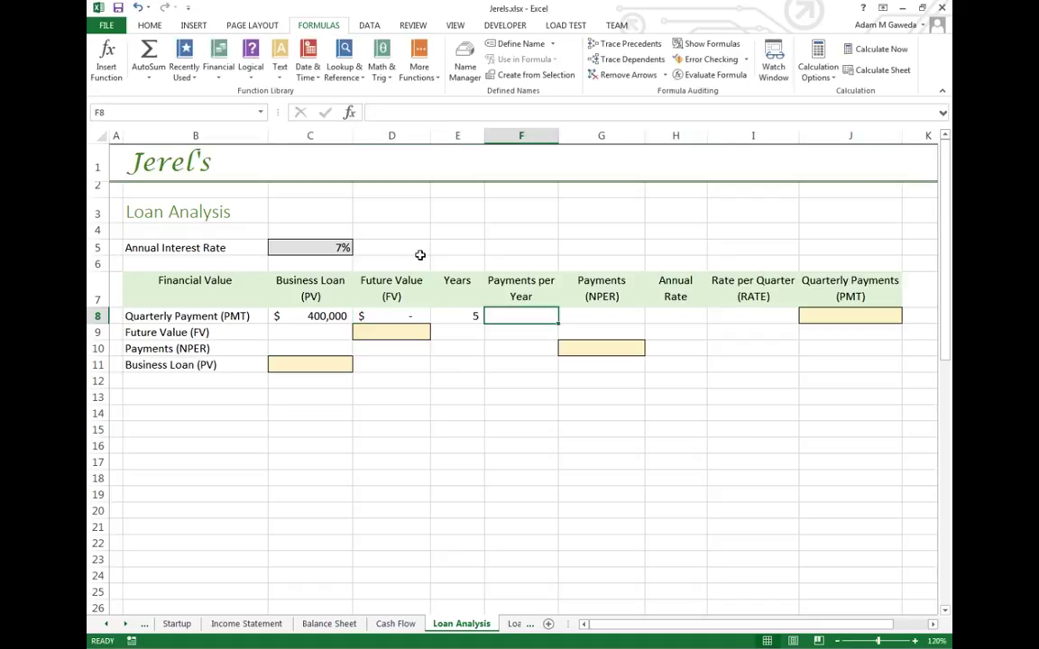
type("4")
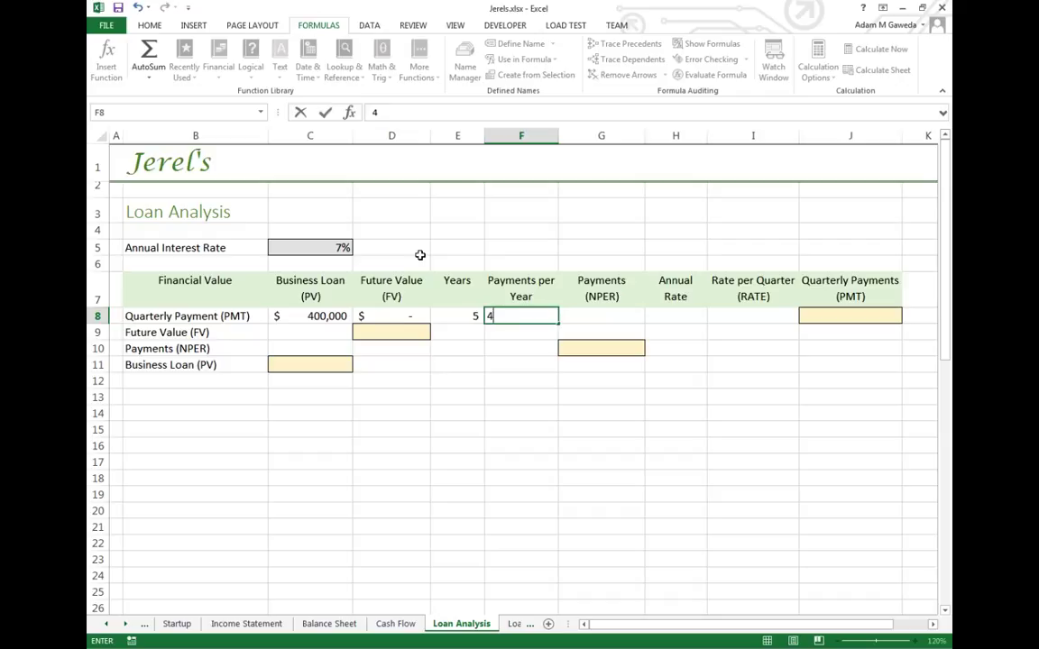
key("Tab")
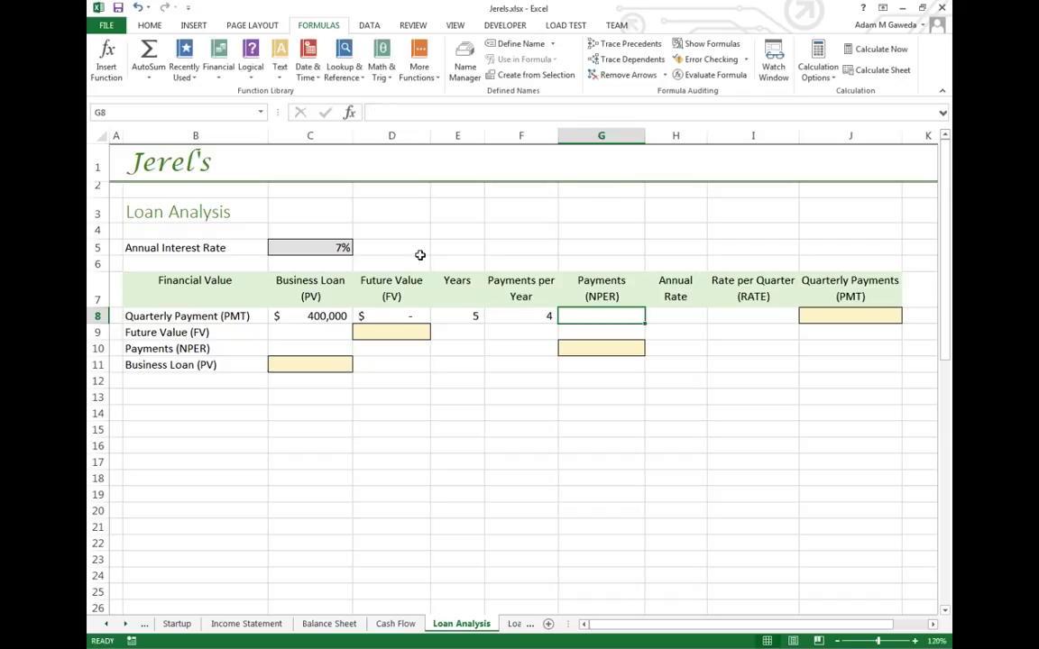
- Calculate the number of payments in G8 with the formula =E8*F8
type("=")
key("Left")
key("Left")
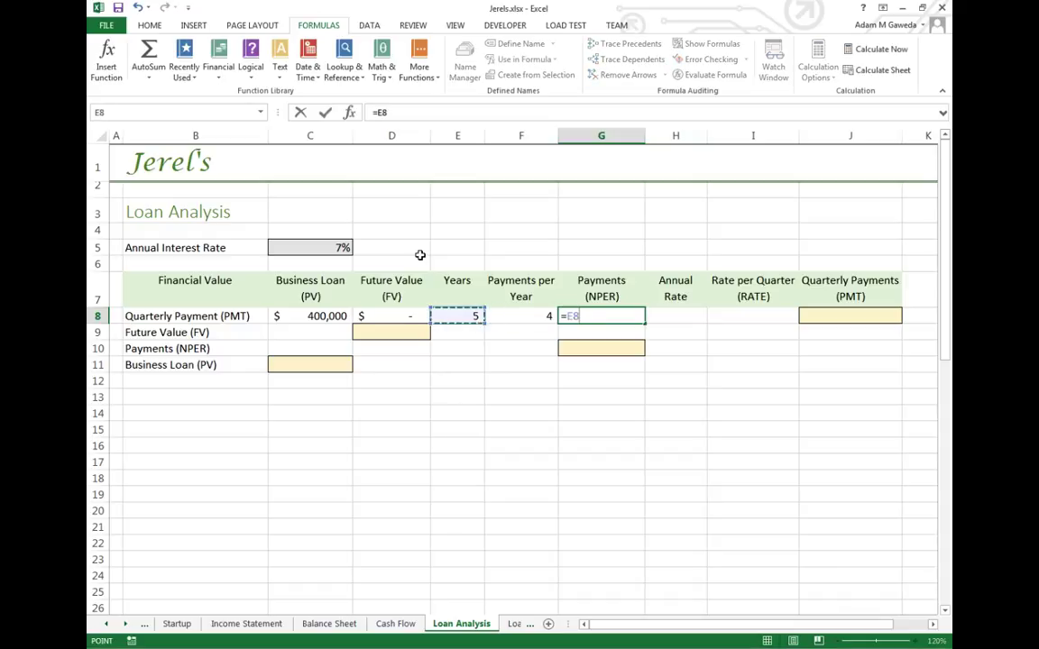
type("*")
key("Left")
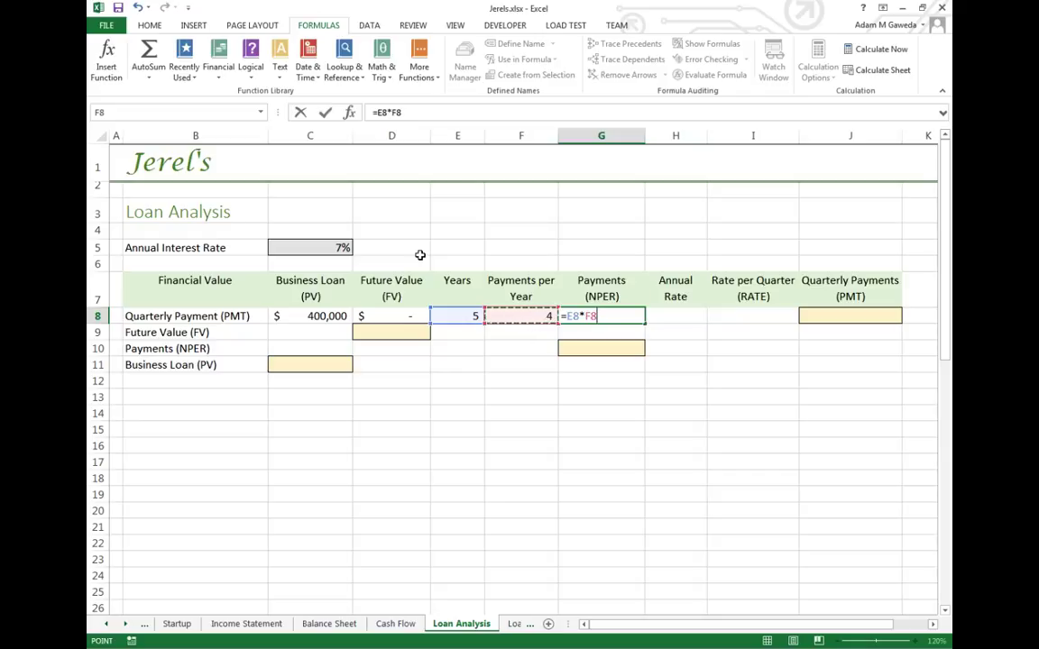
key("Return")
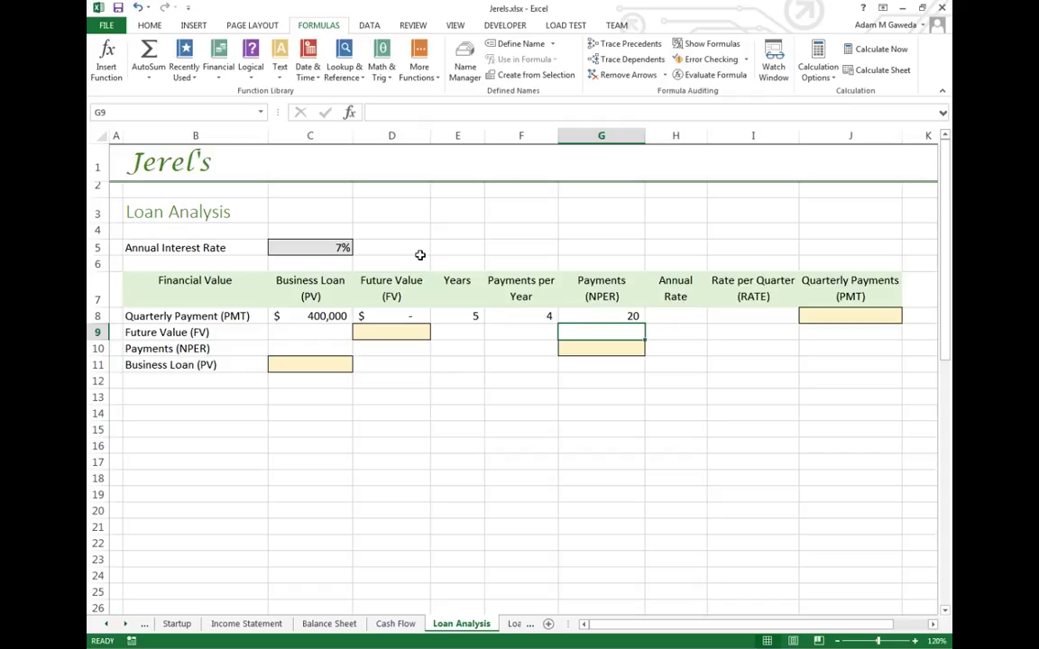
- Fill the annual rate in H8 with an absolute reference to the annual interest rate, =$C$5
key("Up")
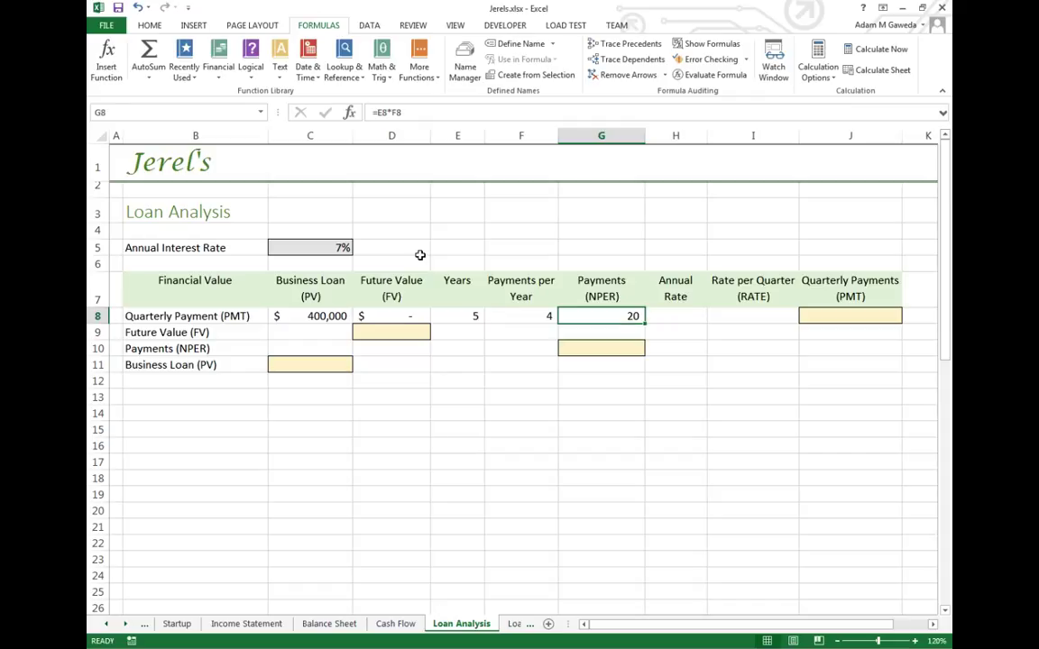
key("Right")
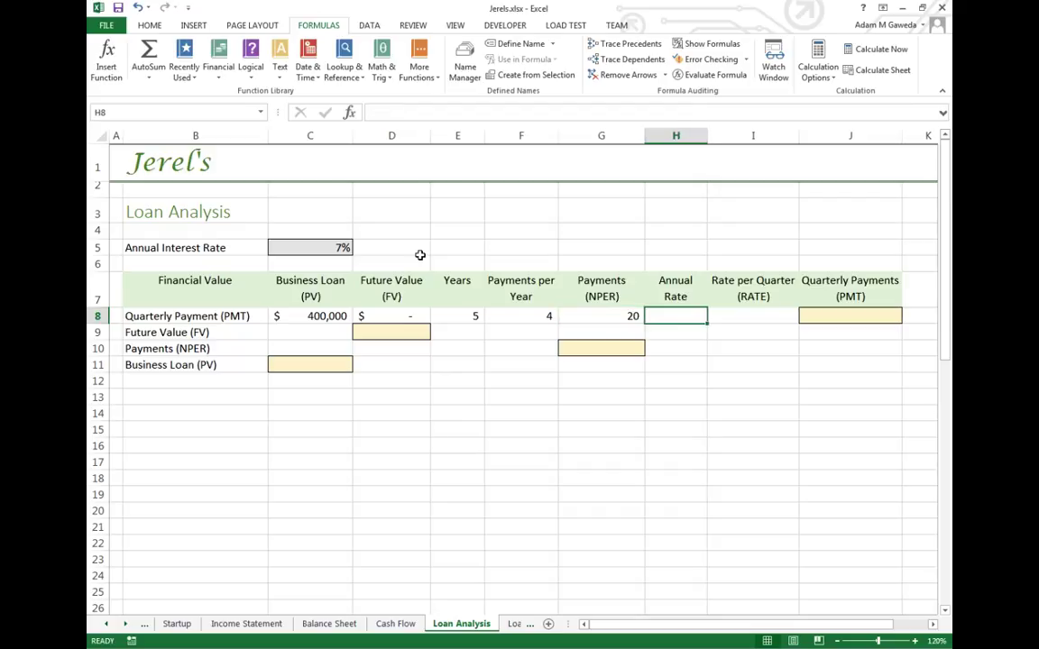
type("=")
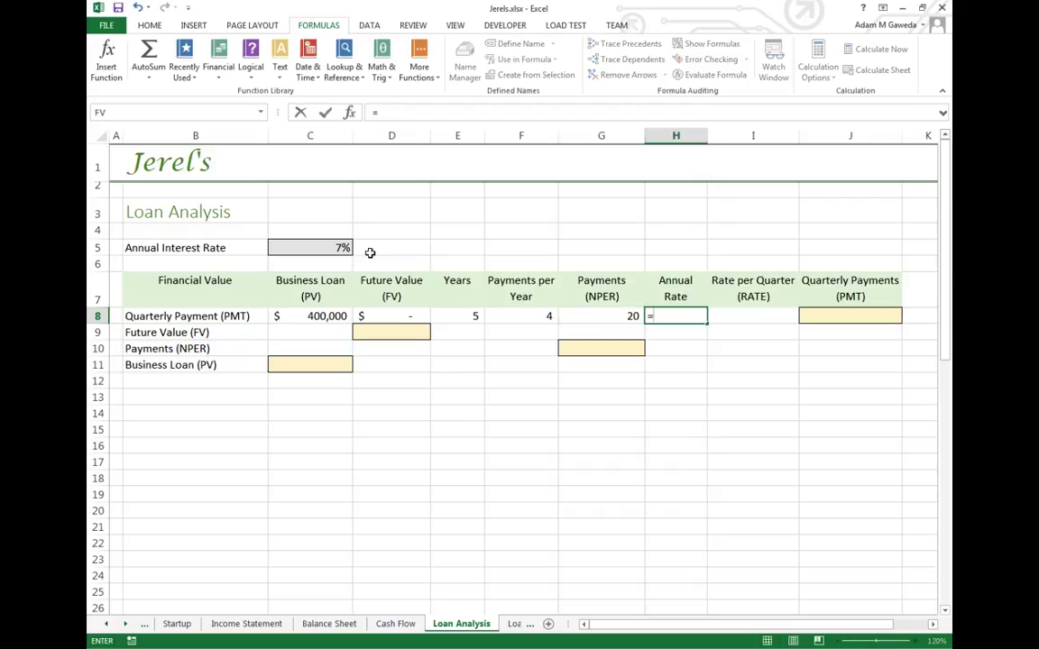
left_click(312, 248)
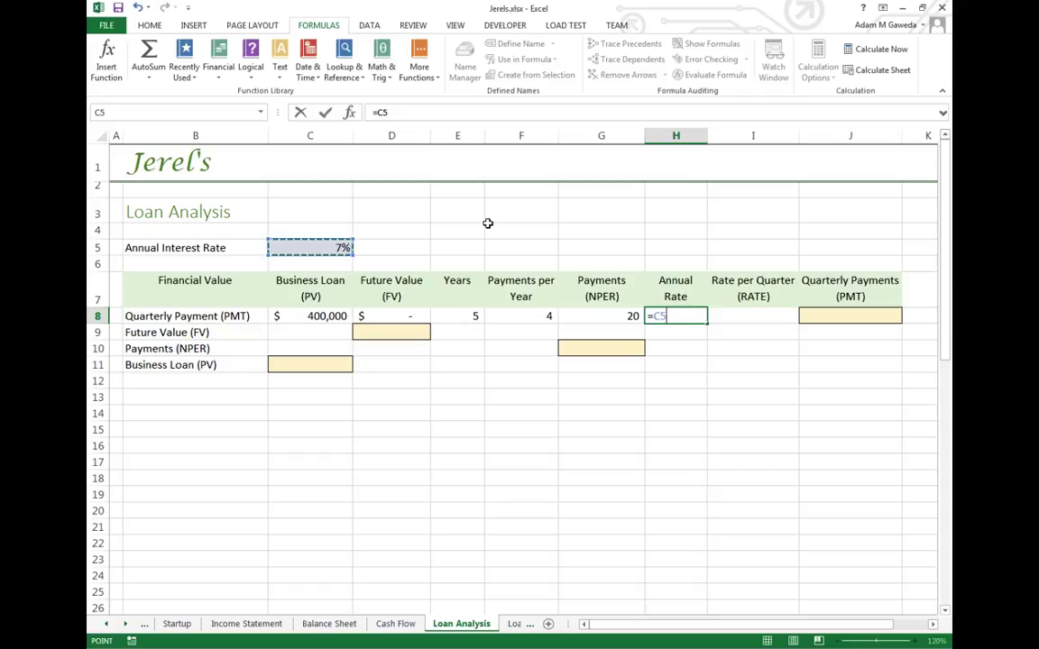
key("F4")
key("Tab")
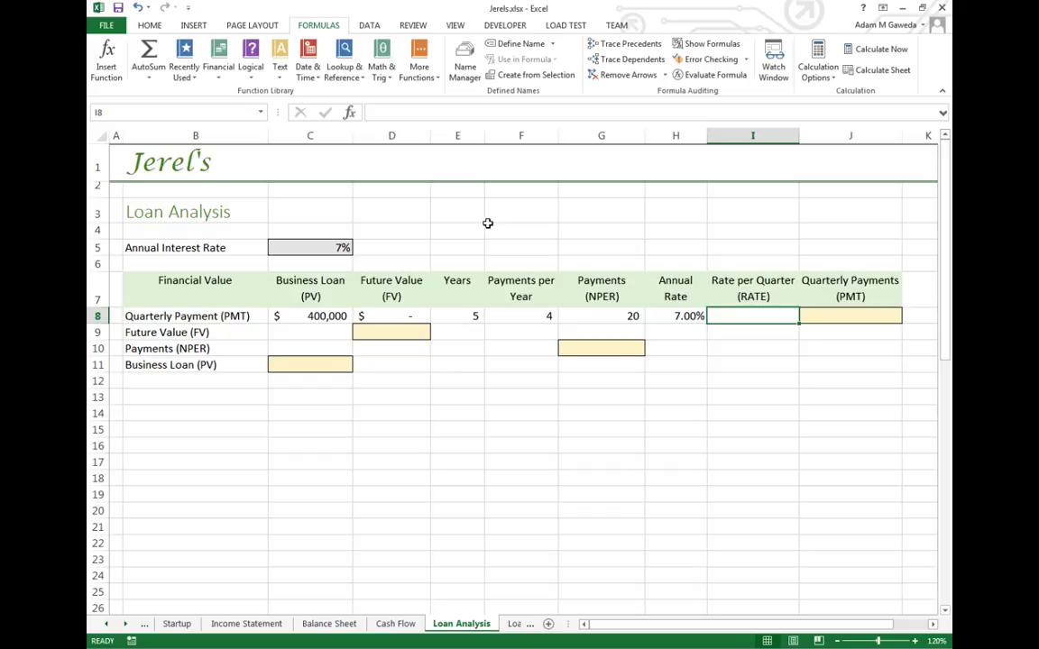
- Calculate the rate per quarter in I8 with the formula =H8/F8
type("=")
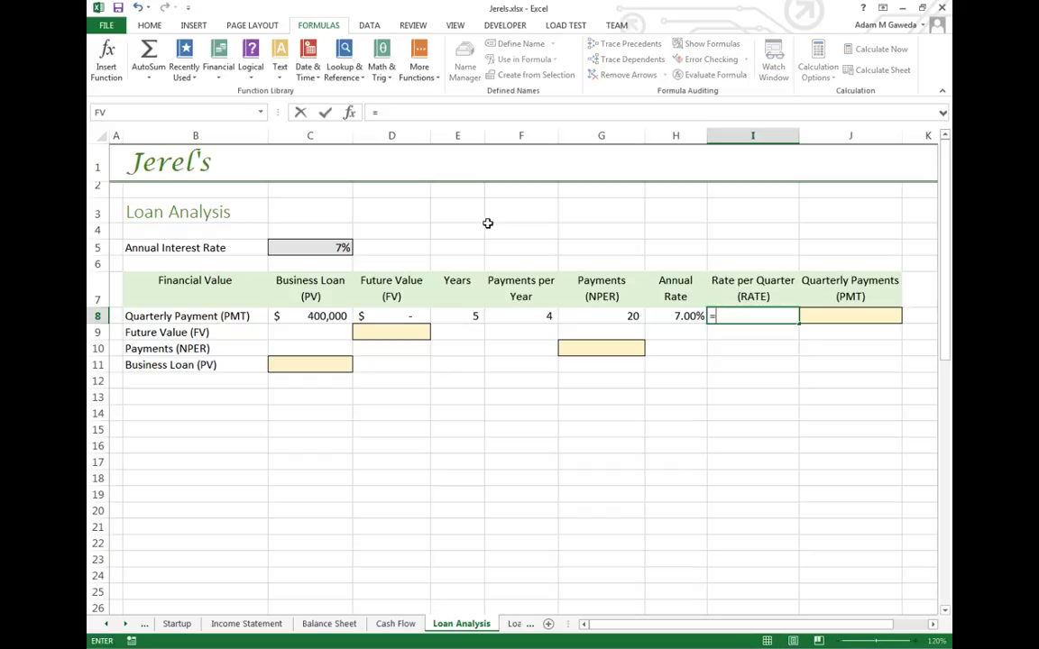
key("Left")
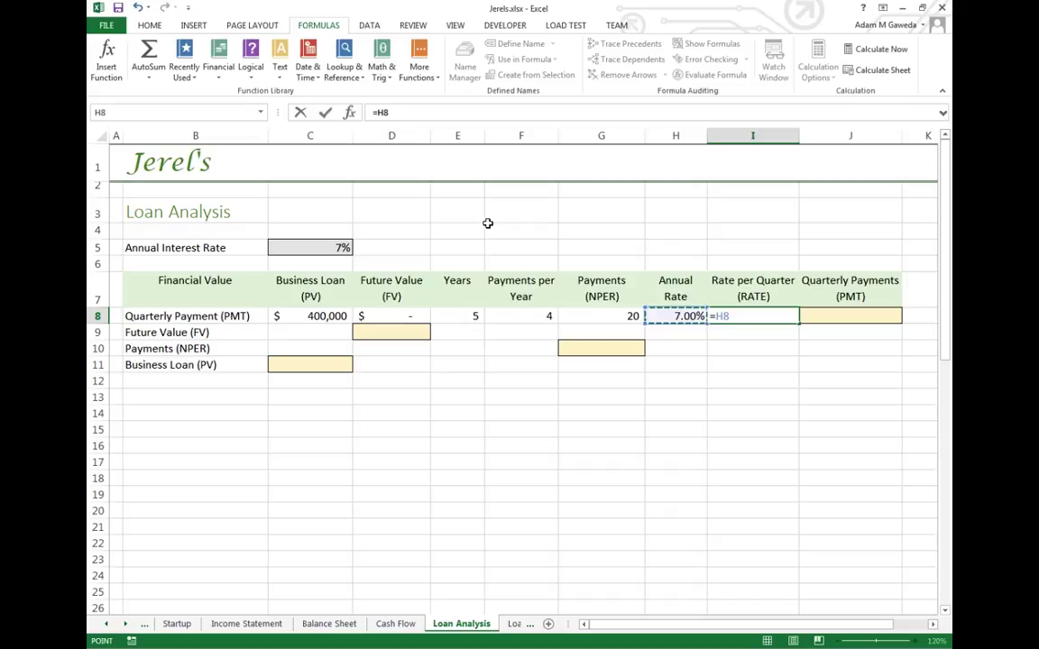
type("/")
key("Left")
key("Left")
key("Left")
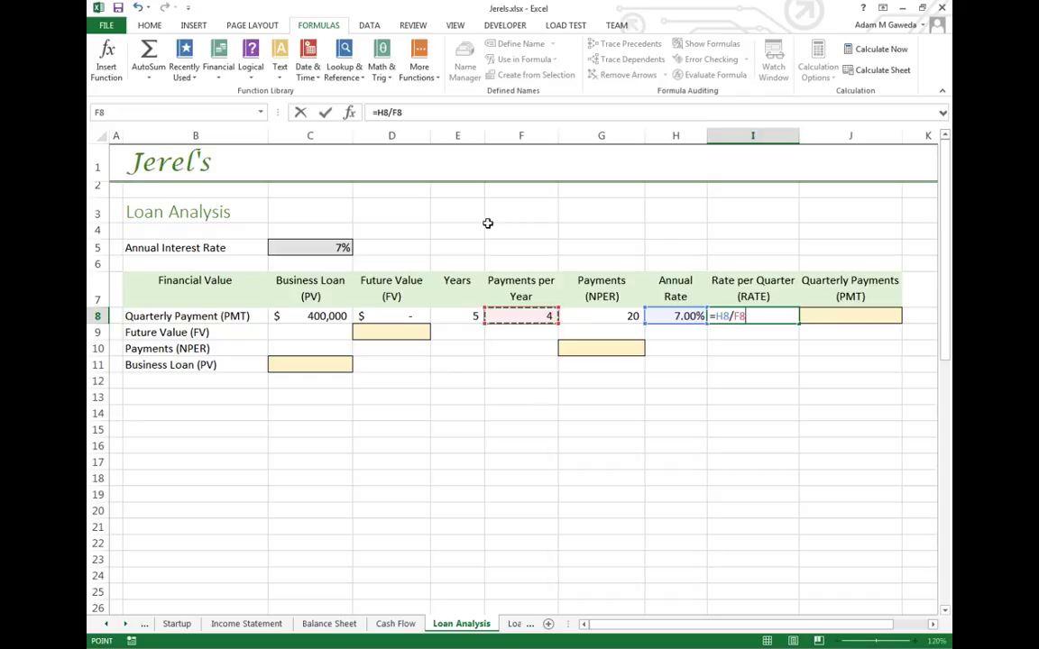
key("Return")
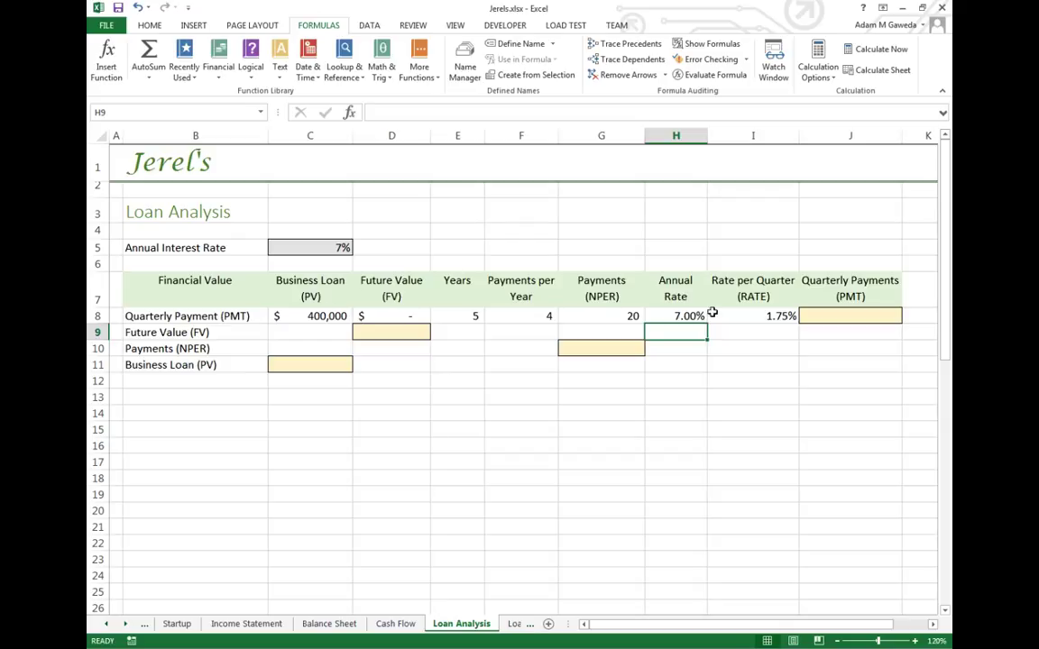
- Calculate the quarterly payment in J8 with the formula =PMT(I8,G8,C8)
left_click(843, 313)
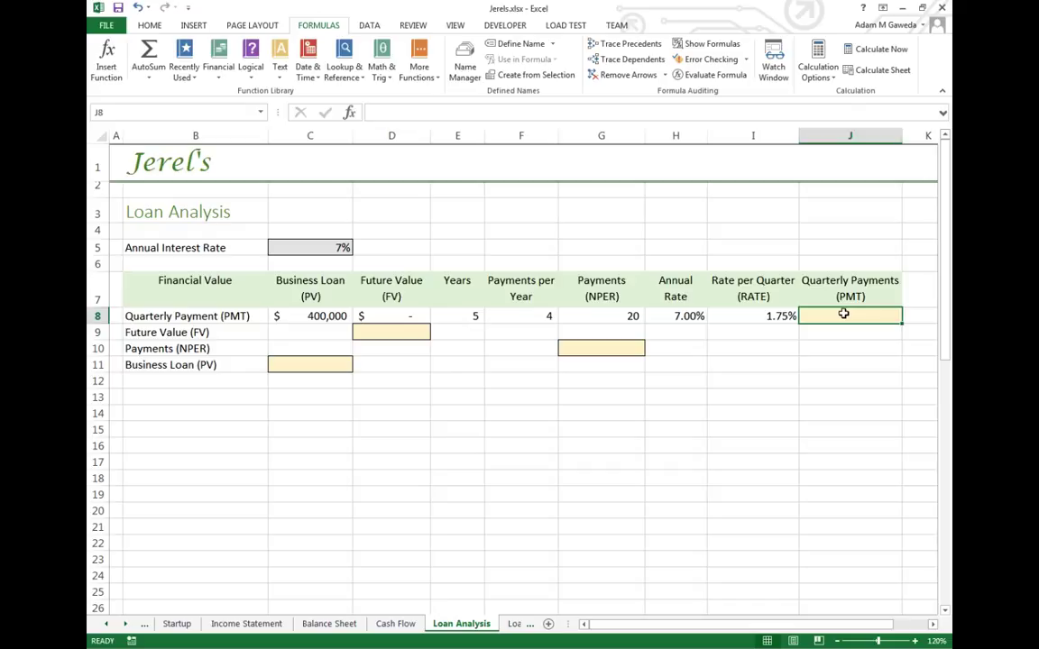
type("=PMT")
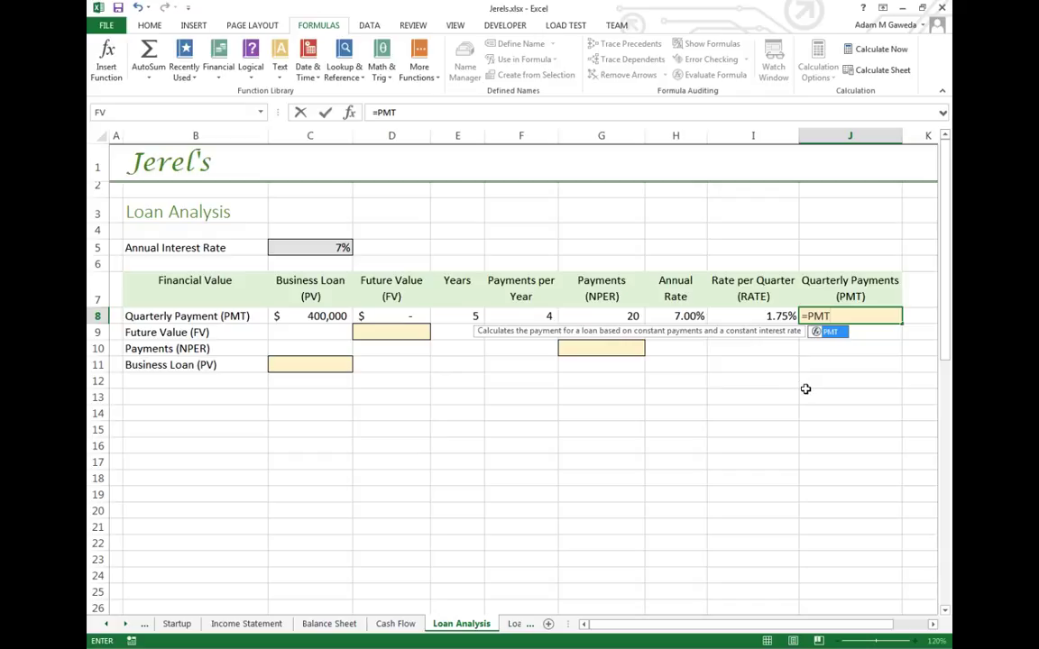
type("(")
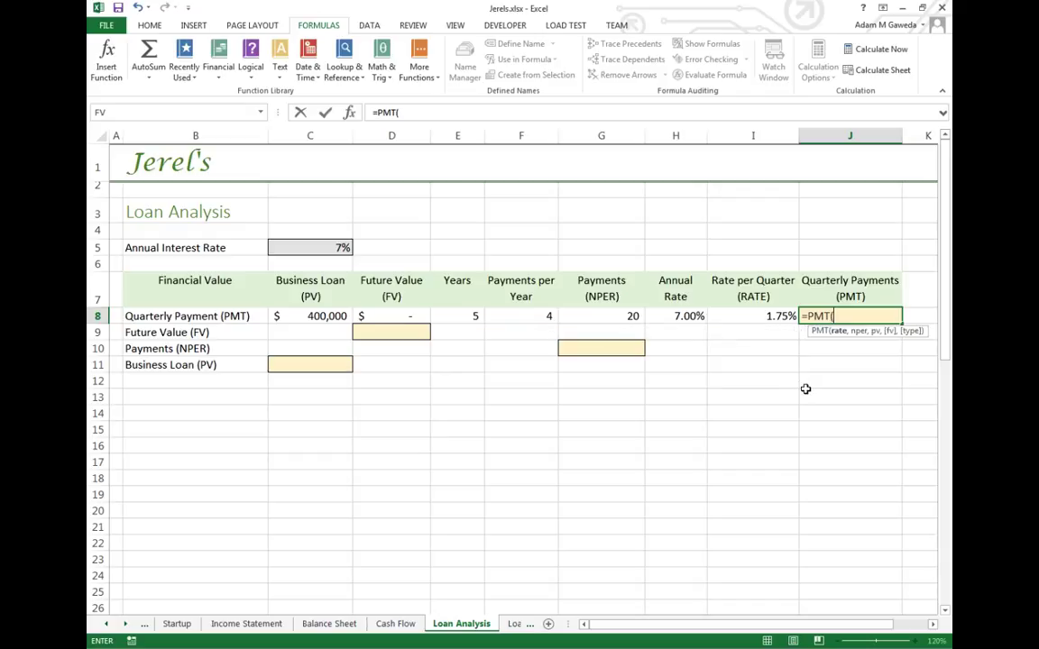
left_click(739, 316)
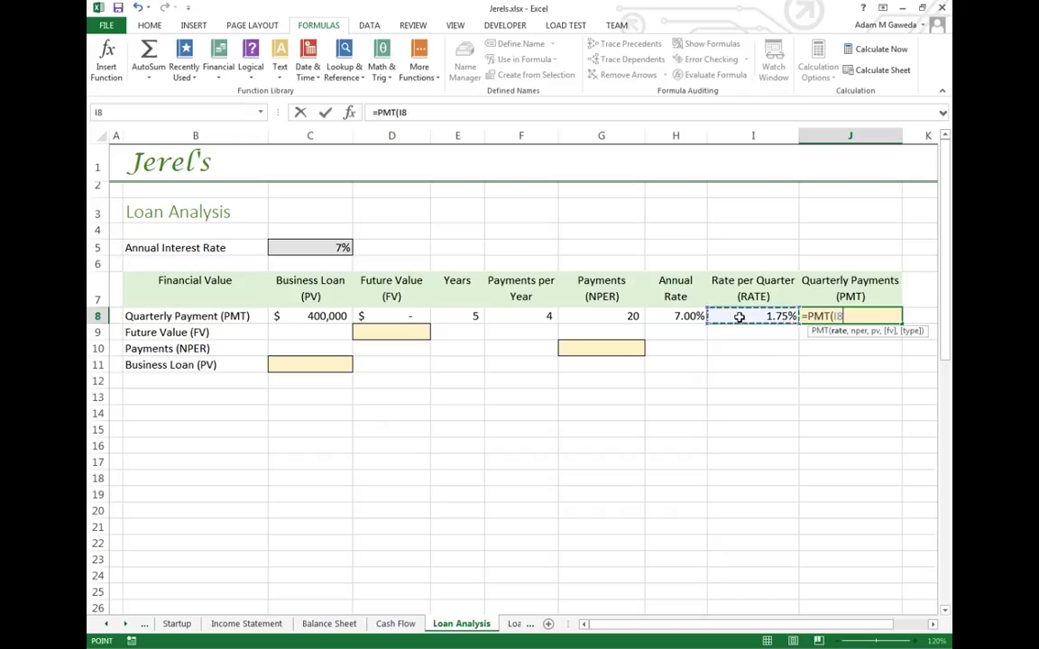
type(",")
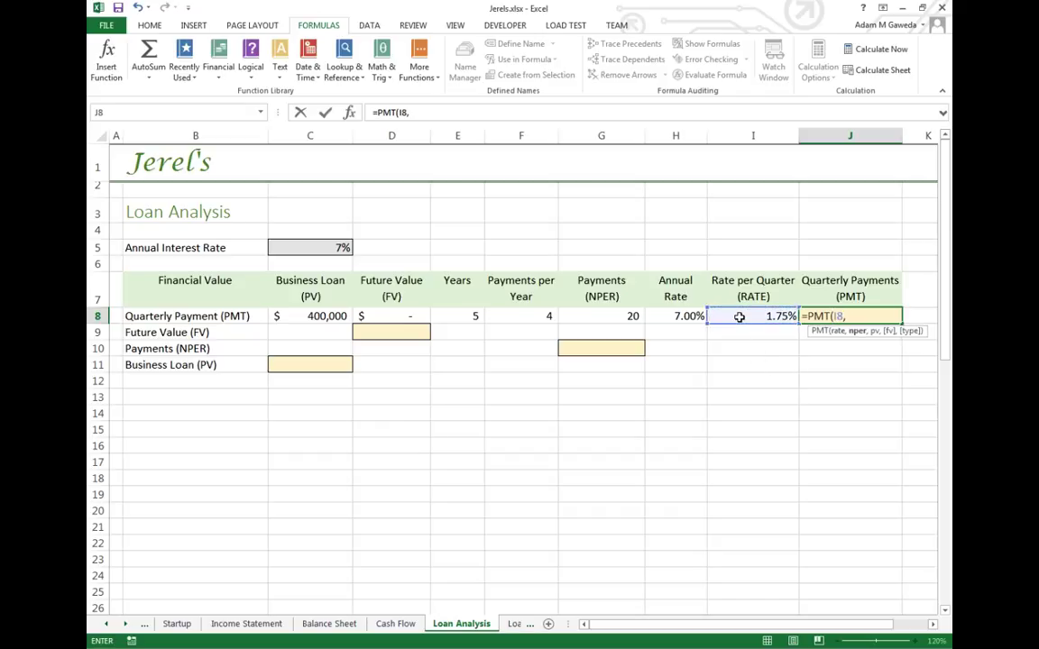
left_click(602, 318)
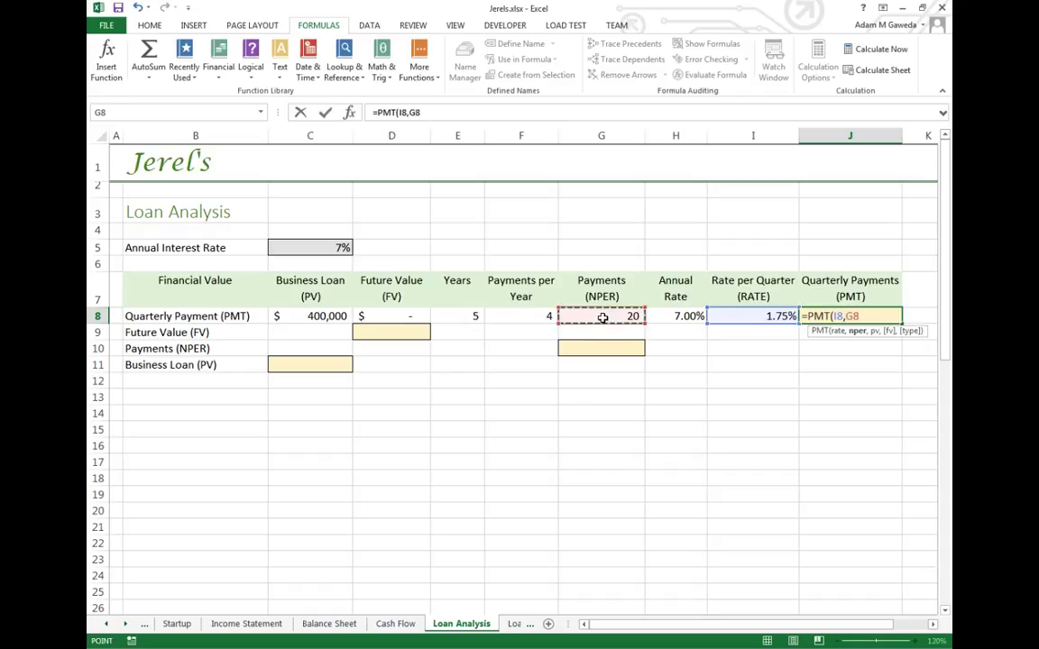
type(",")
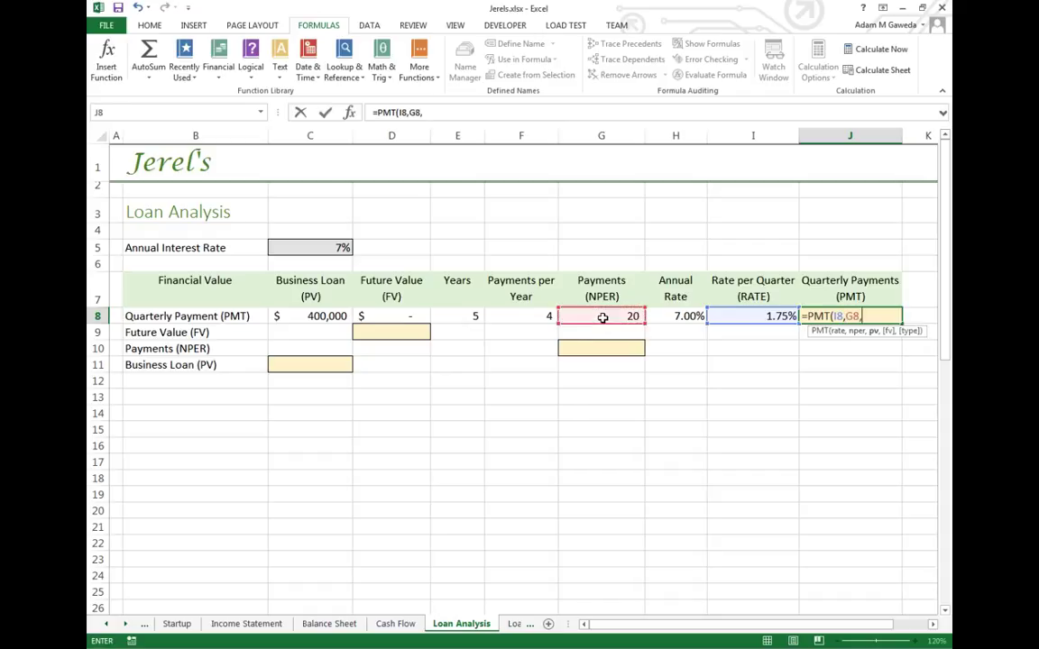
left_click(316, 316)
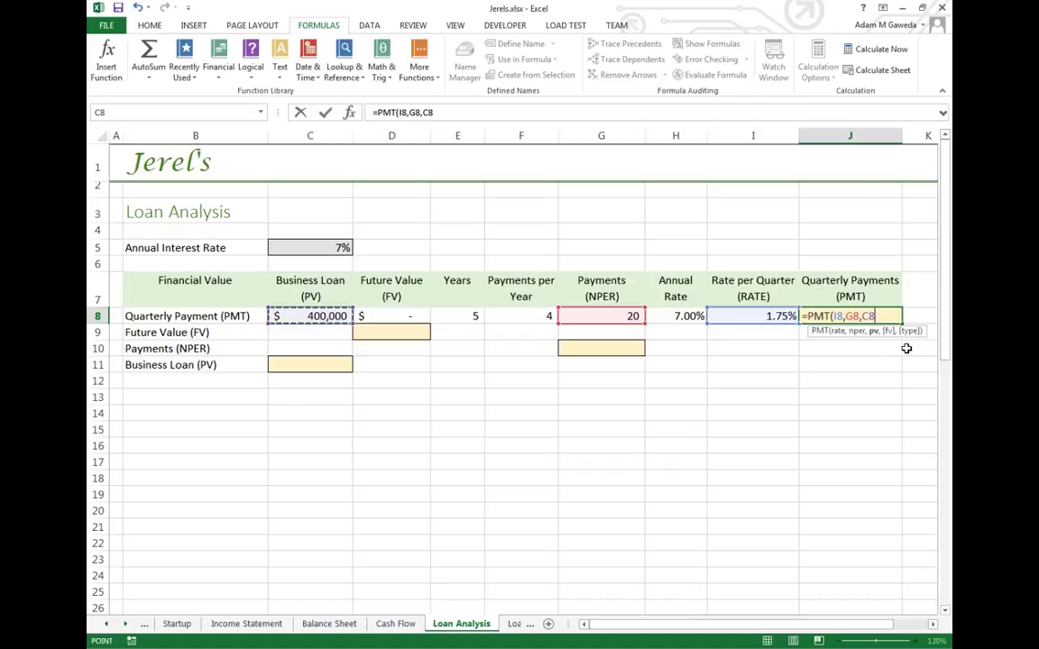
type(")")
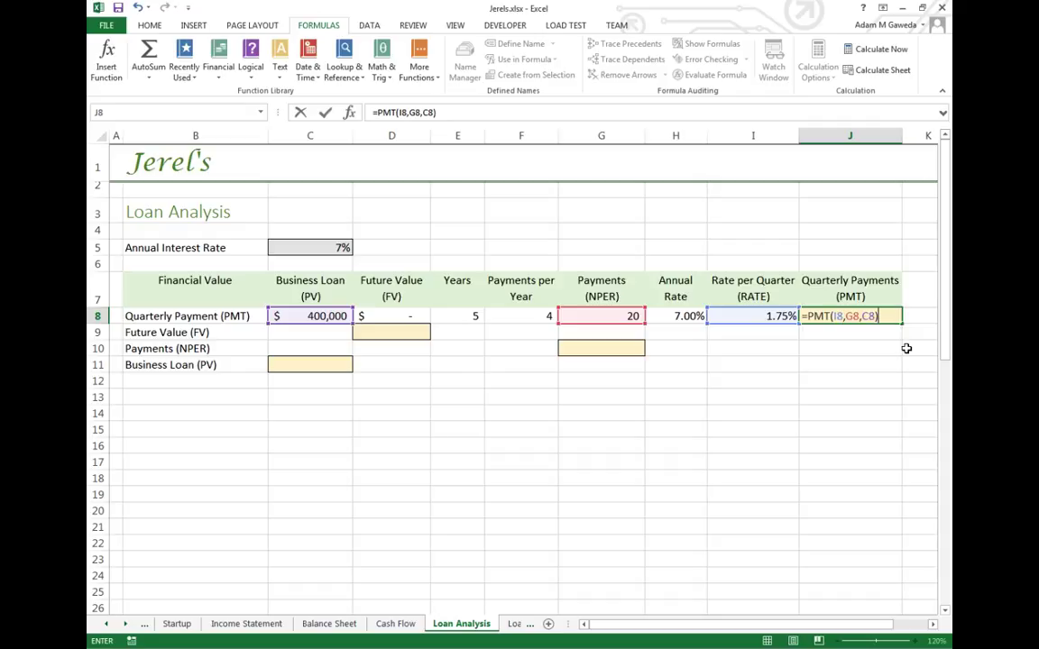
key("Return")
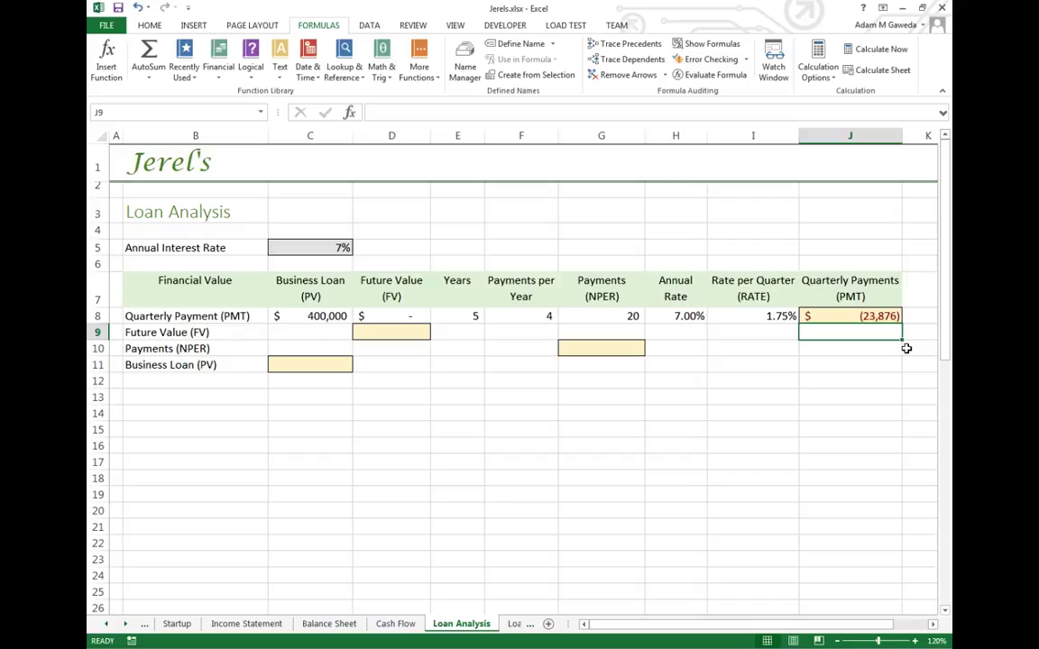
- In the Future Value row, enter a quarterly payment of -15000 in J9 and a business loan of 400000 in C9
type("-15000")
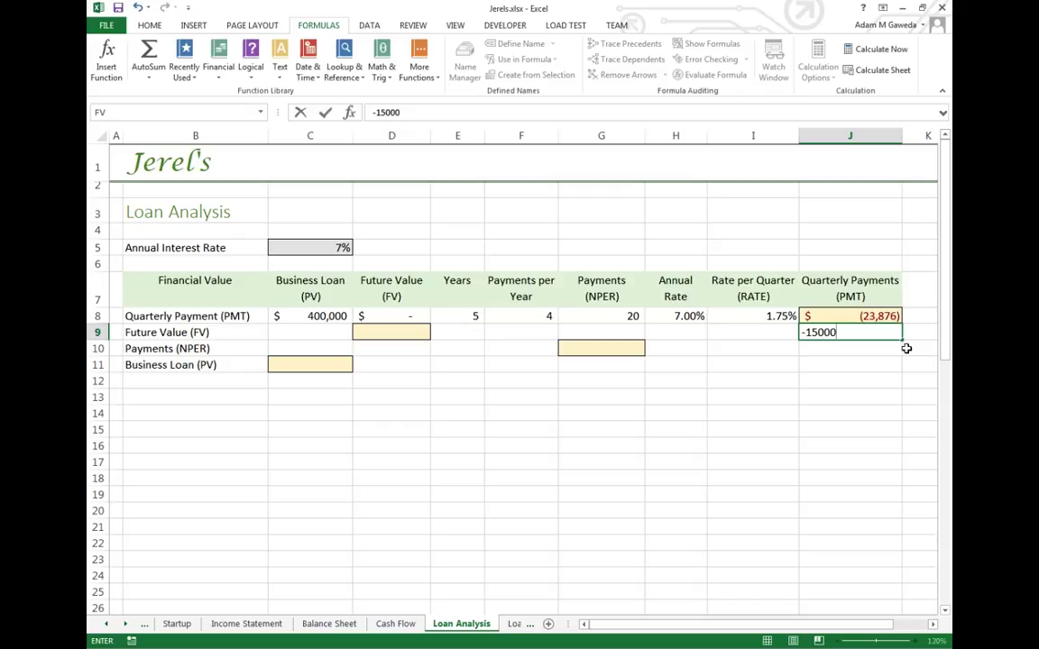
key("Return")
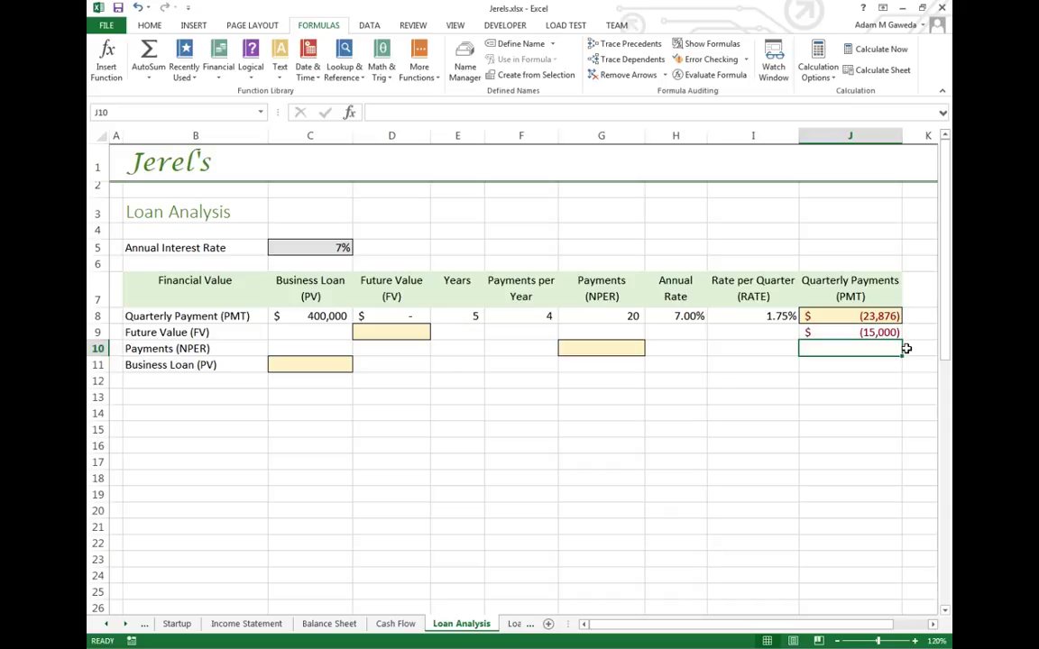
left_click(315, 332)
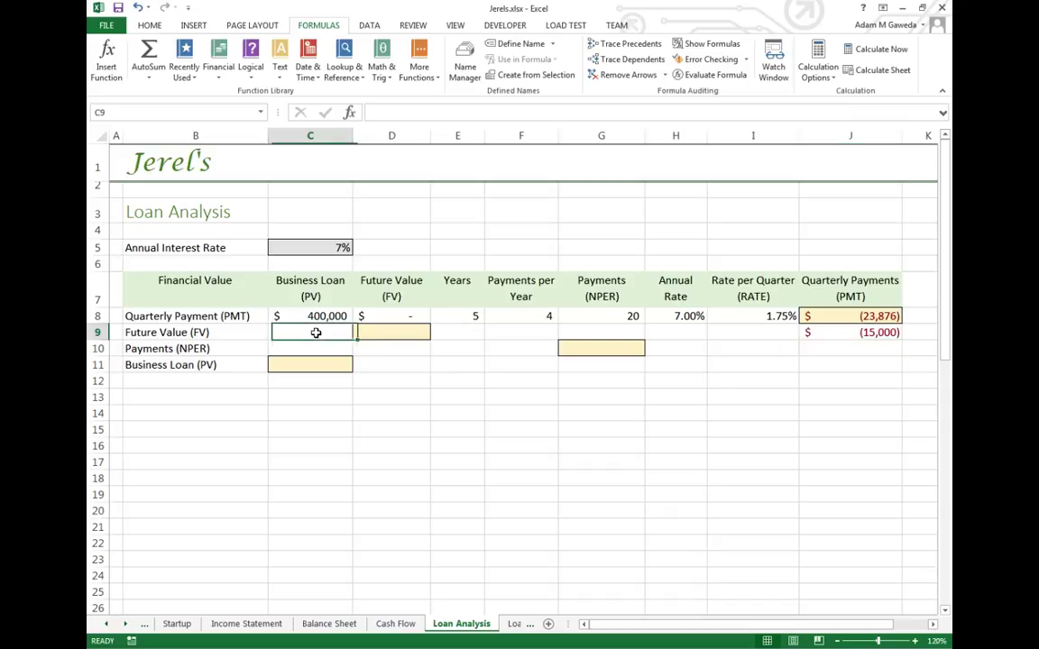
type("400,000")
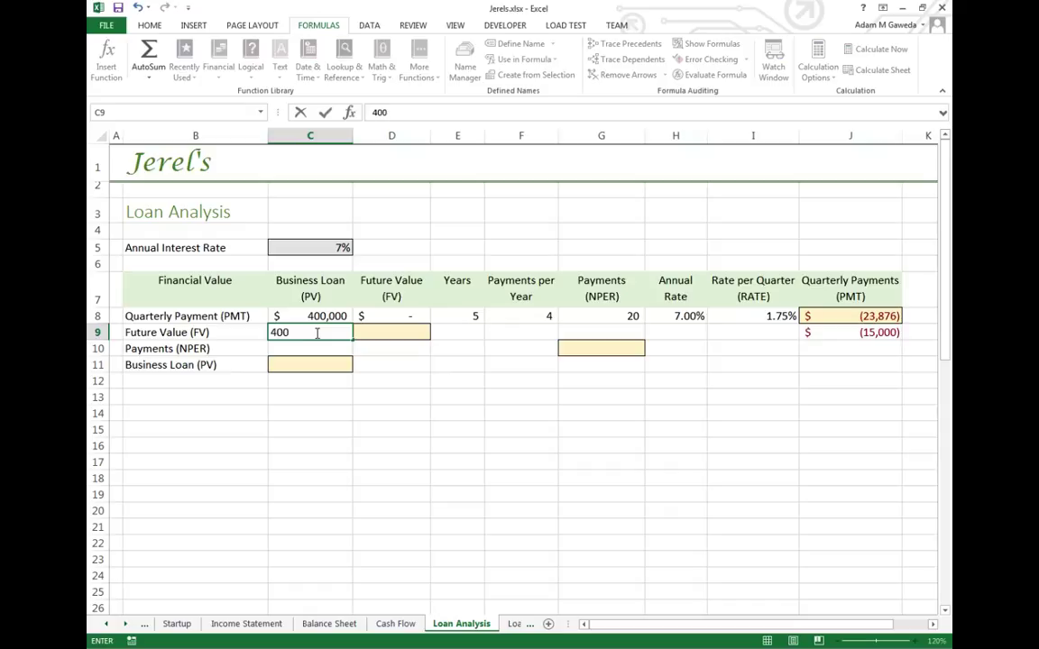
key("Return")
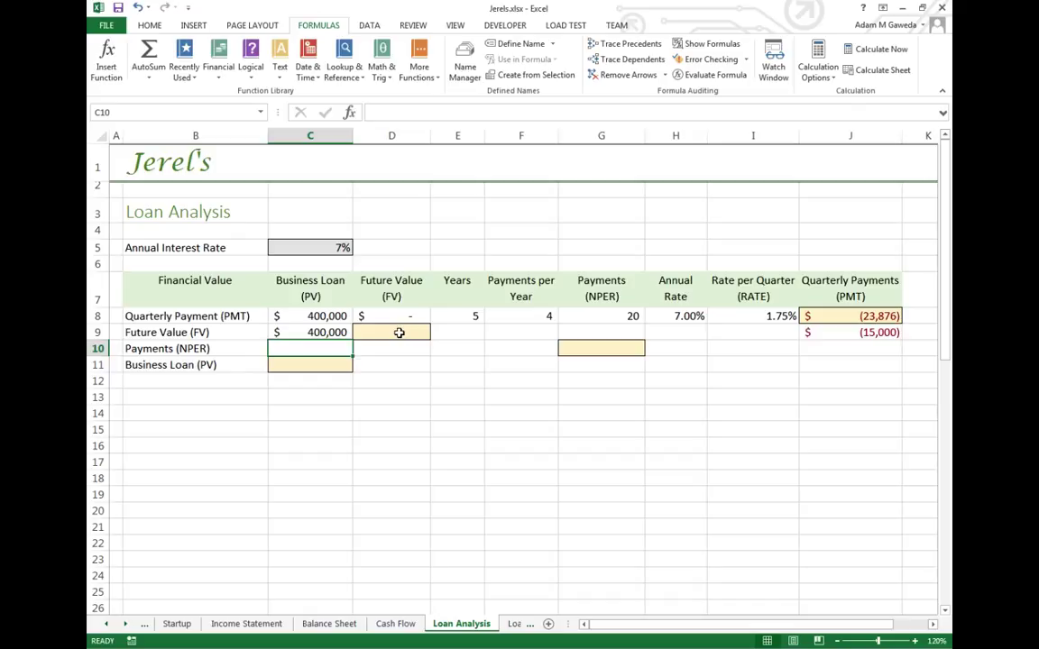
- In the Future Value row, enter 5 years in E9 and 4 payments per year in F9
left_click(458, 333)
type("5")
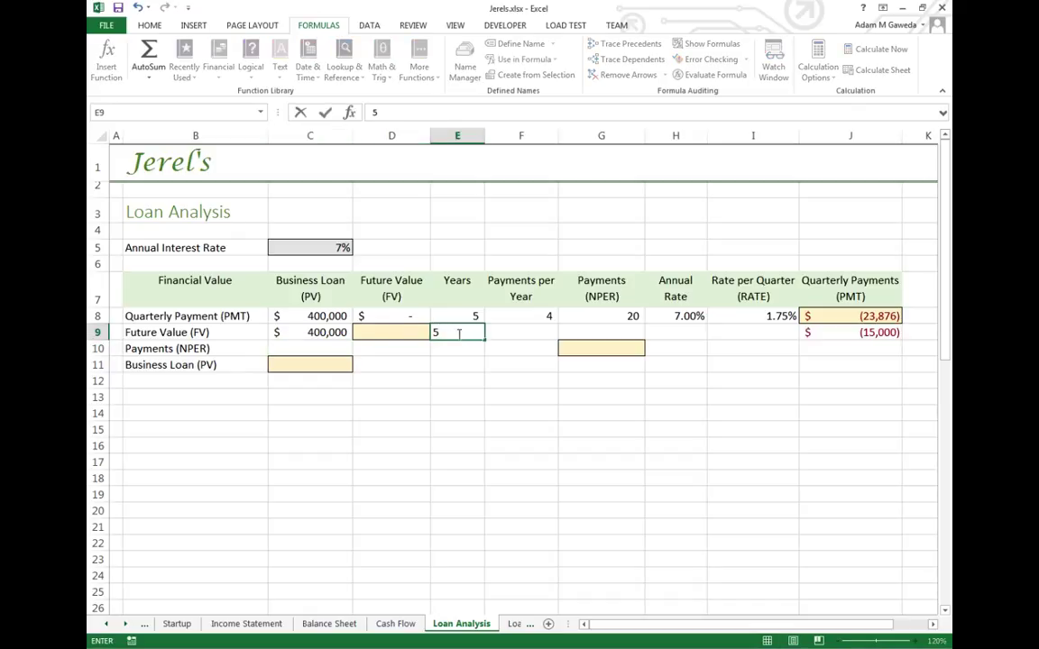
key("Tab")
type("4")
key("ctrl+Return")
key("Tab")
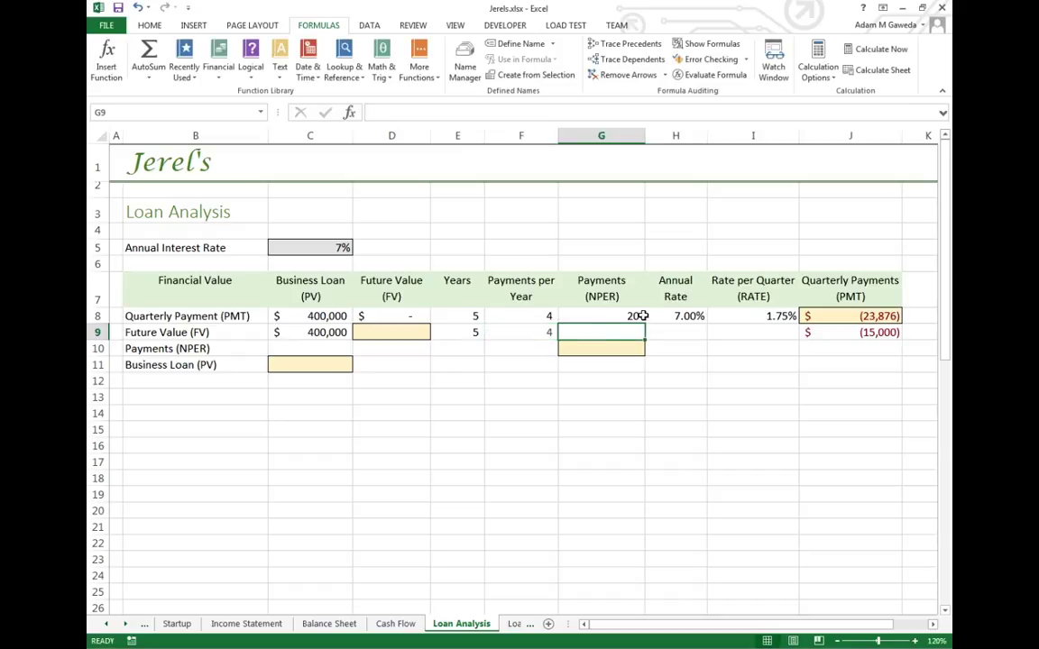
- Copy the number of payments, annual rate and rate per quarter formulas from G8:I8 down to row 9 and check each copy
left_click_drag(617, 316, 788, 325)
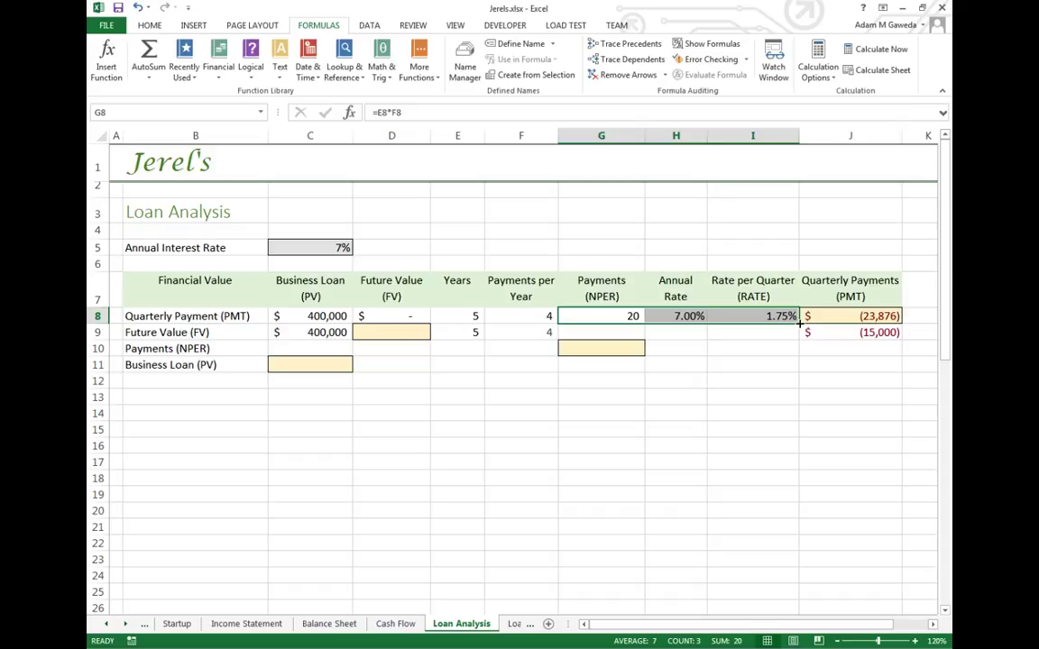
left_click_drag(800, 323, 805, 341)
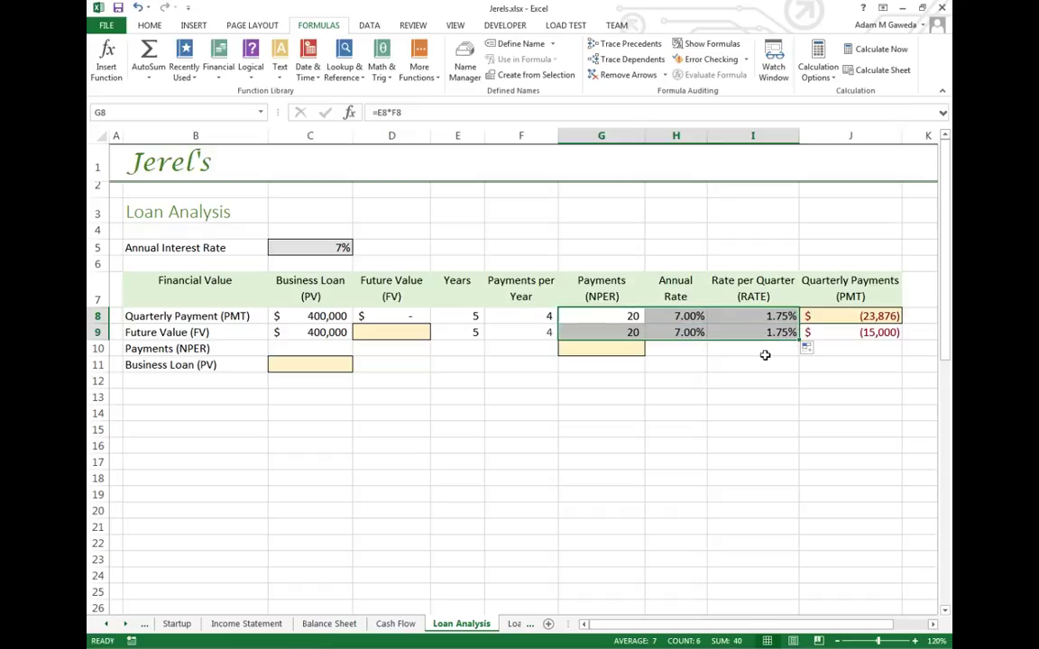
left_click(591, 331)
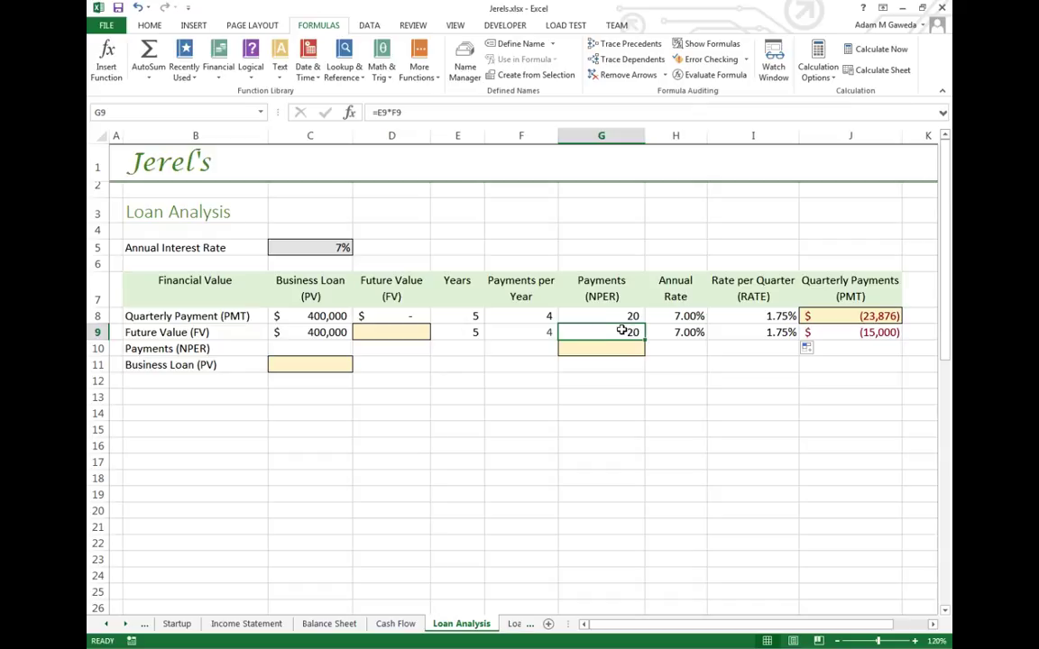
left_click(692, 333)
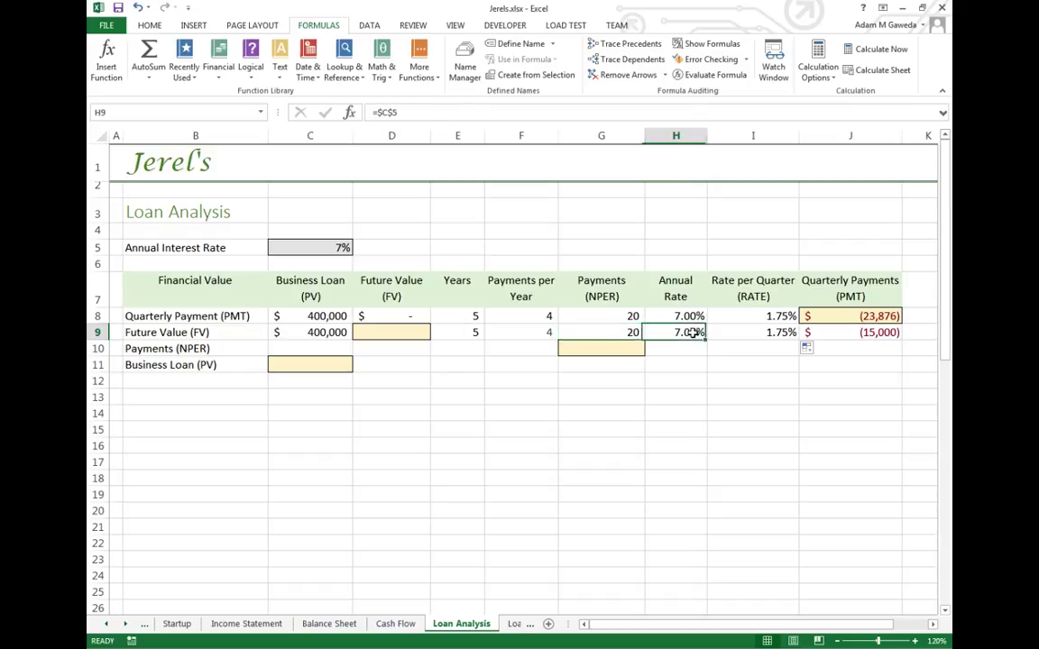
left_click(774, 332)
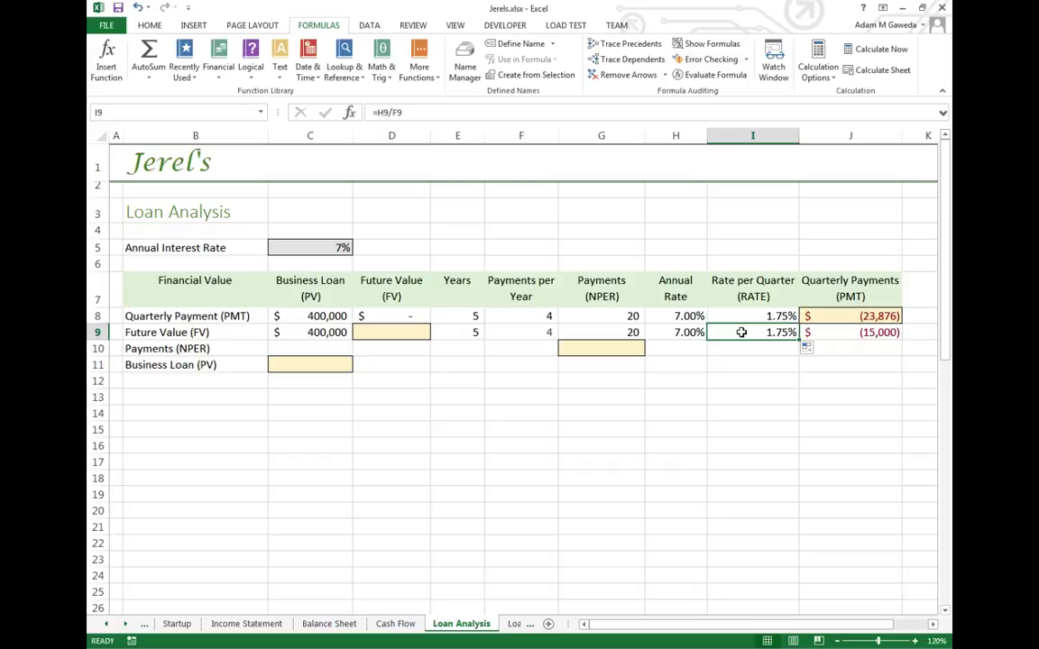
- Calculate the future value in D9 with the formula =FV(I9,G9,J9,C9)
left_click(371, 333)
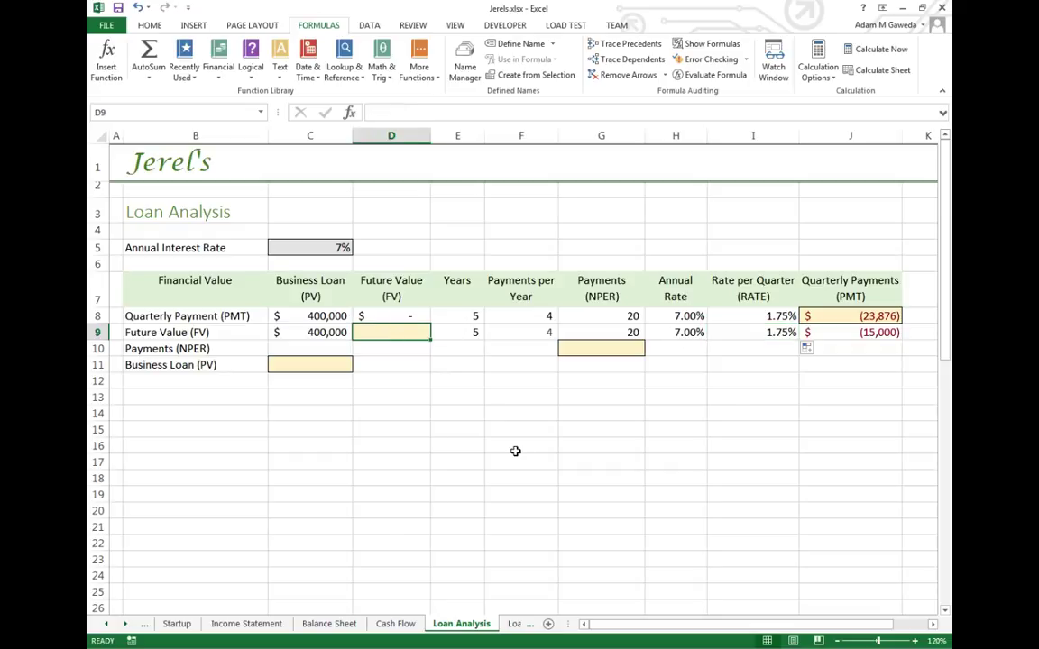
left_click(225, 69)
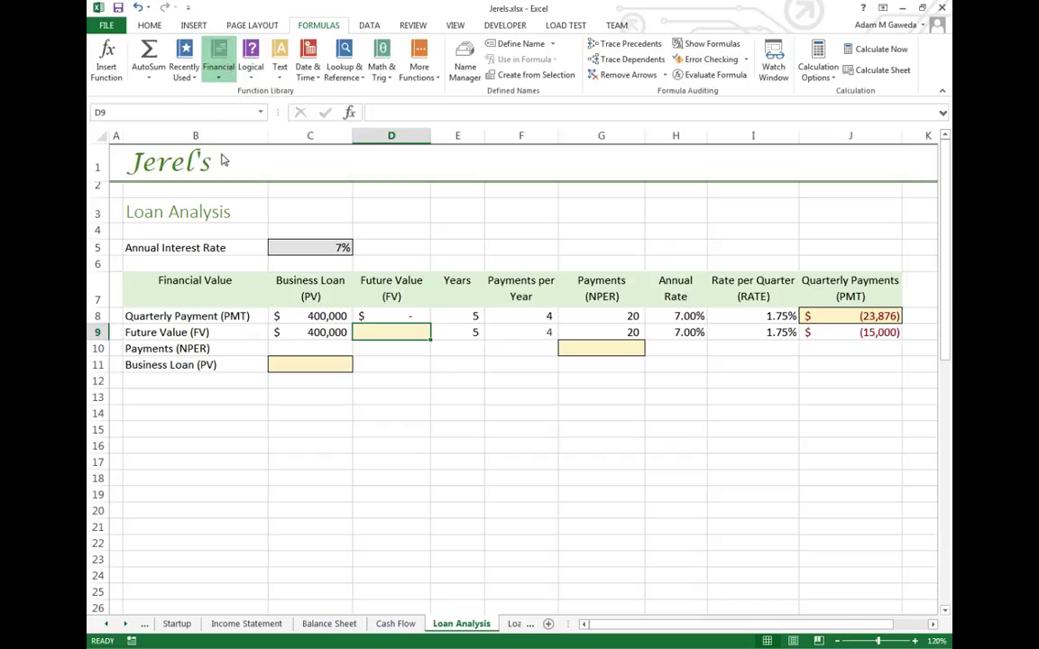
left_click(246, 410)
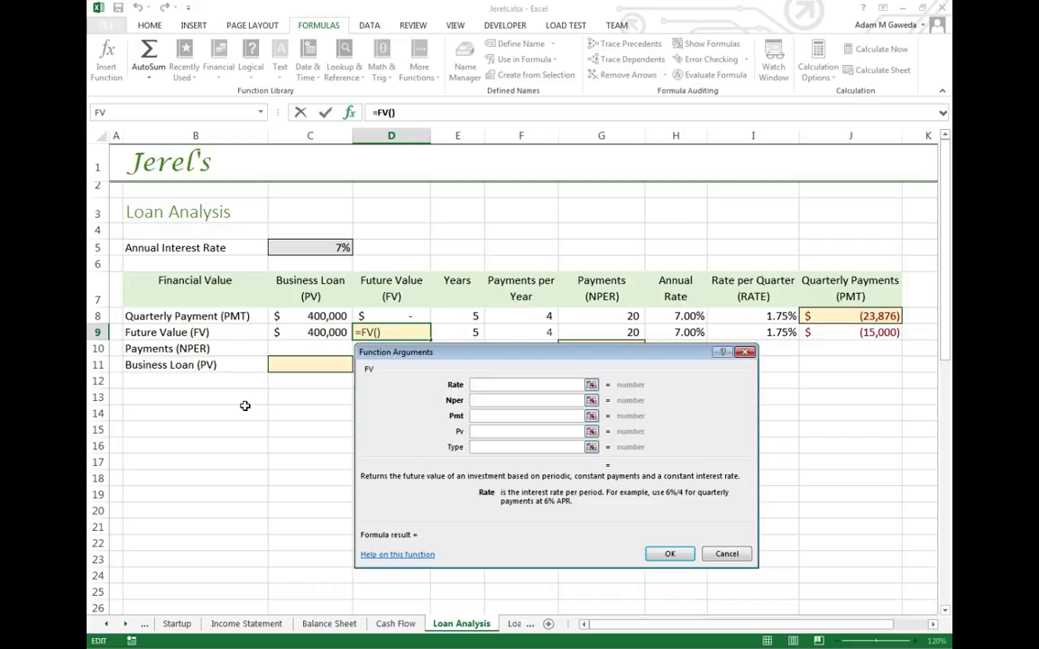
left_click(763, 331)
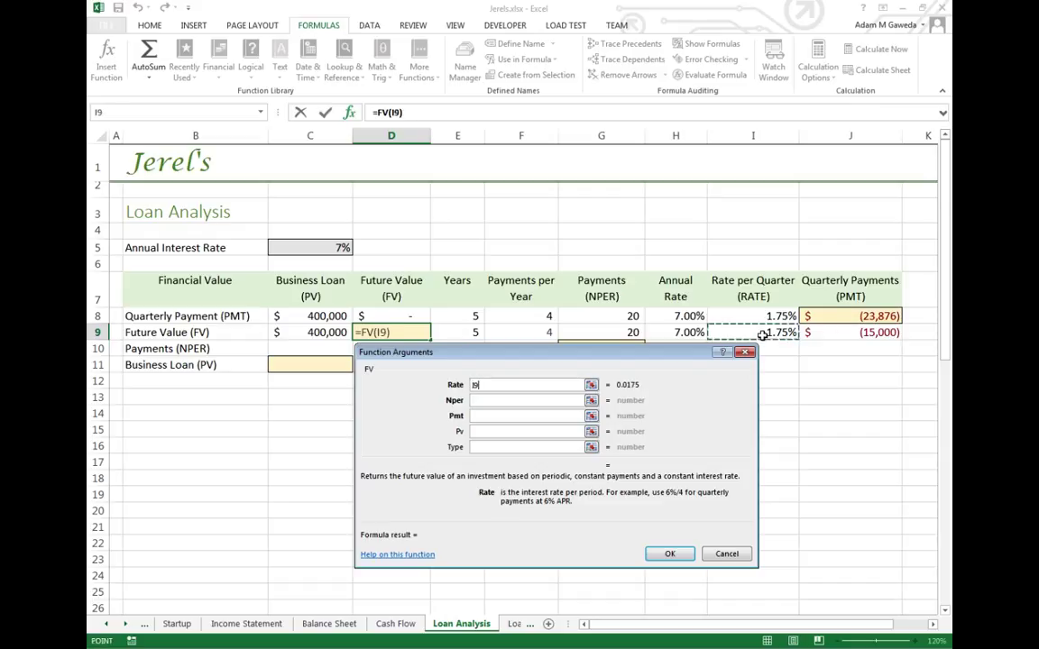
left_click(522, 400)
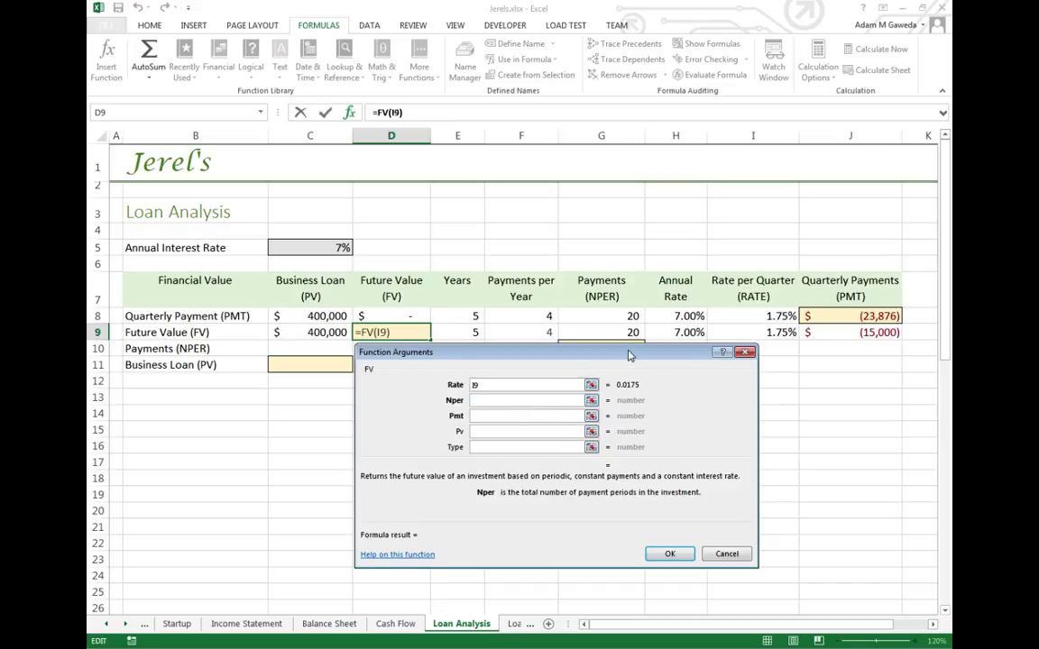
left_click_drag(629, 351, 634, 388)
left_click(605, 332)
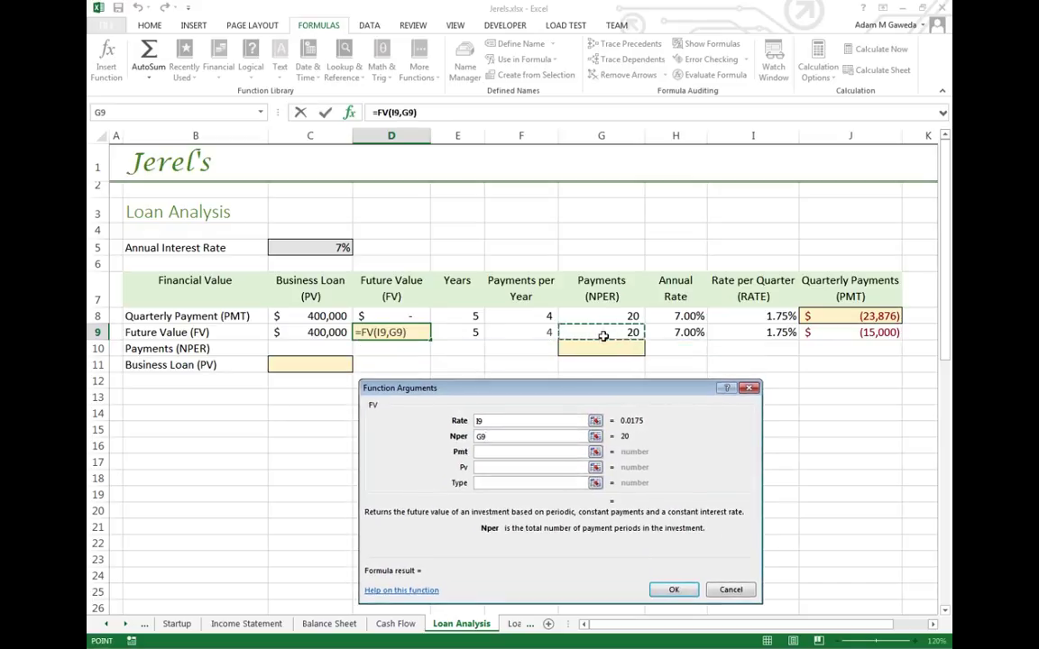
left_click(501, 451)
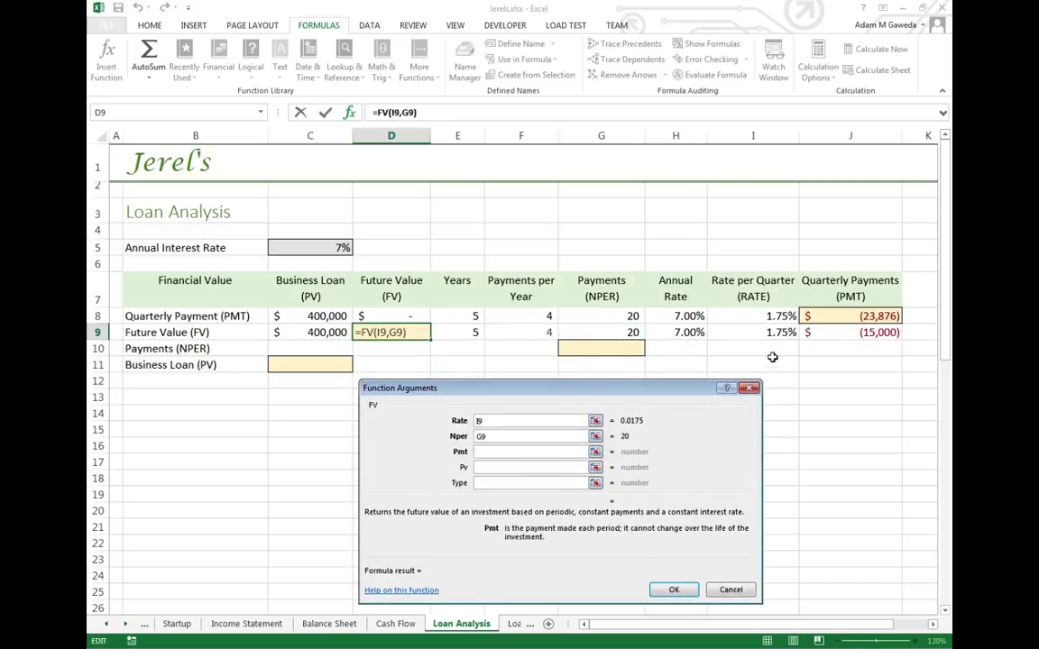
left_click(834, 334)
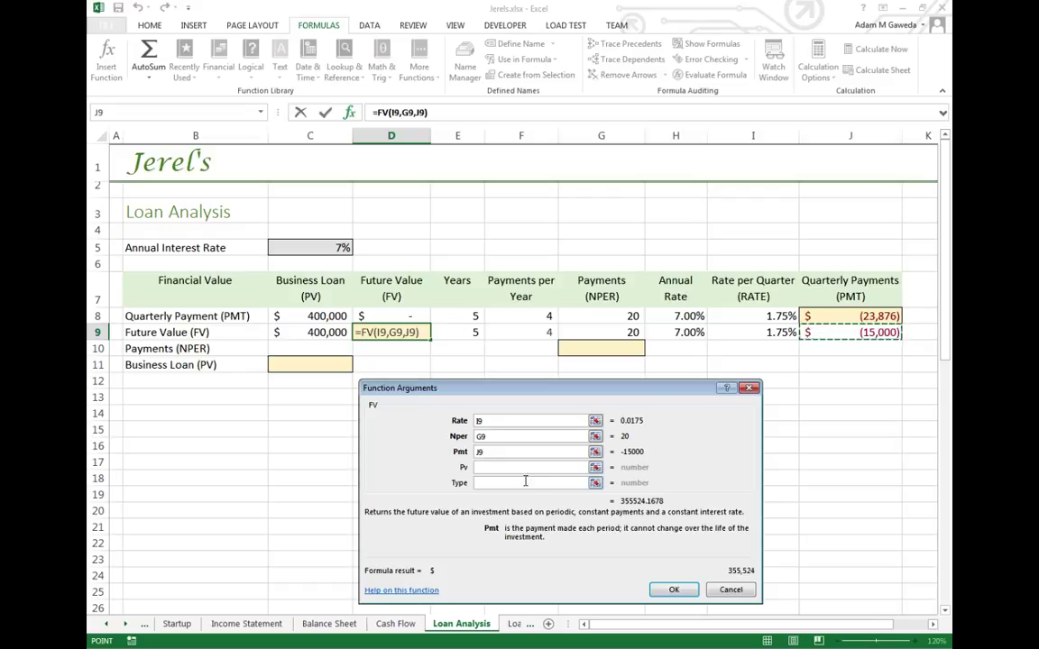
left_click(496, 467)
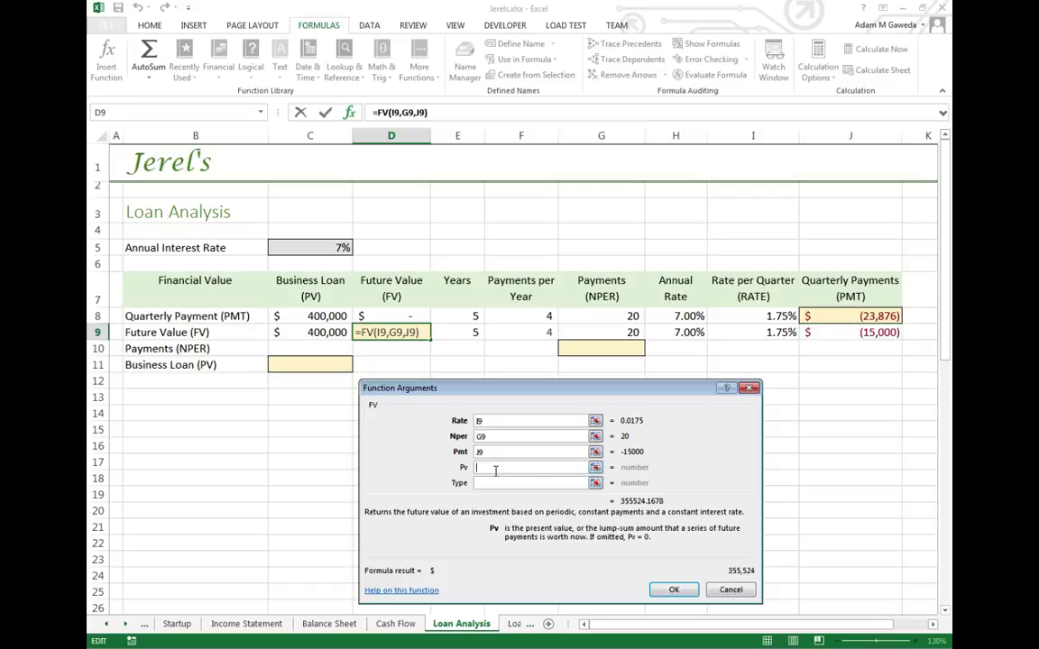
left_click(305, 333)
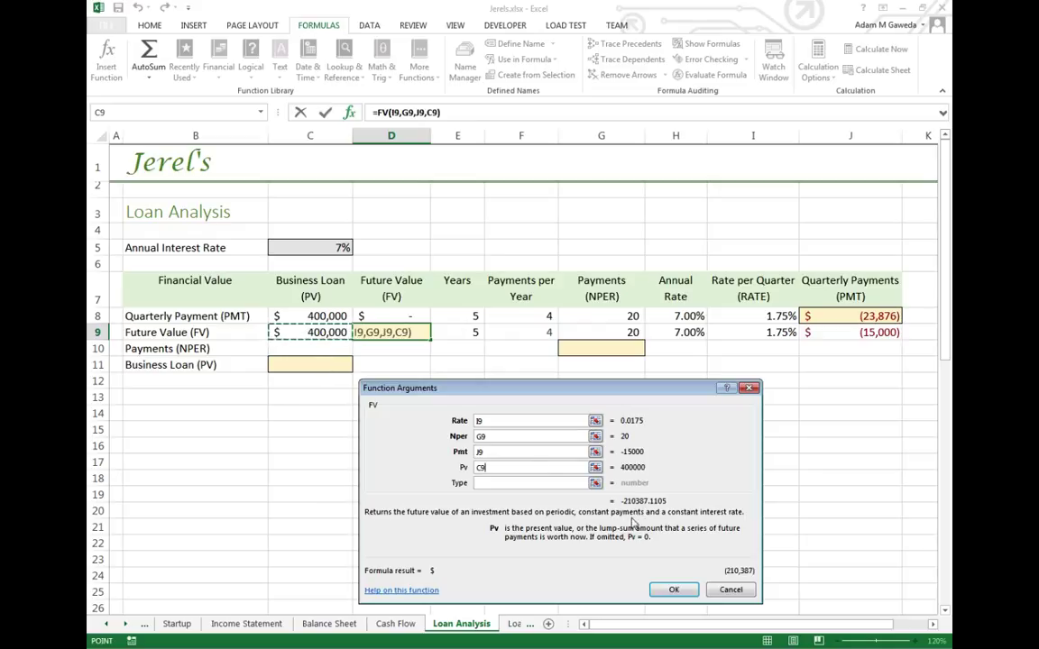
left_click(671, 591)
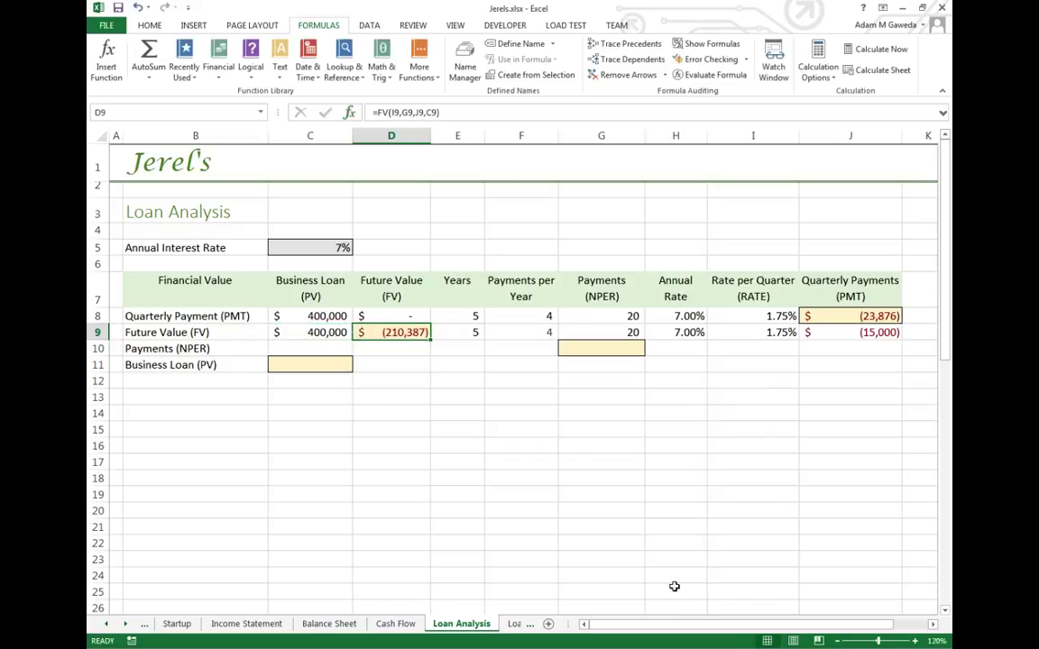
left_click(304, 316)
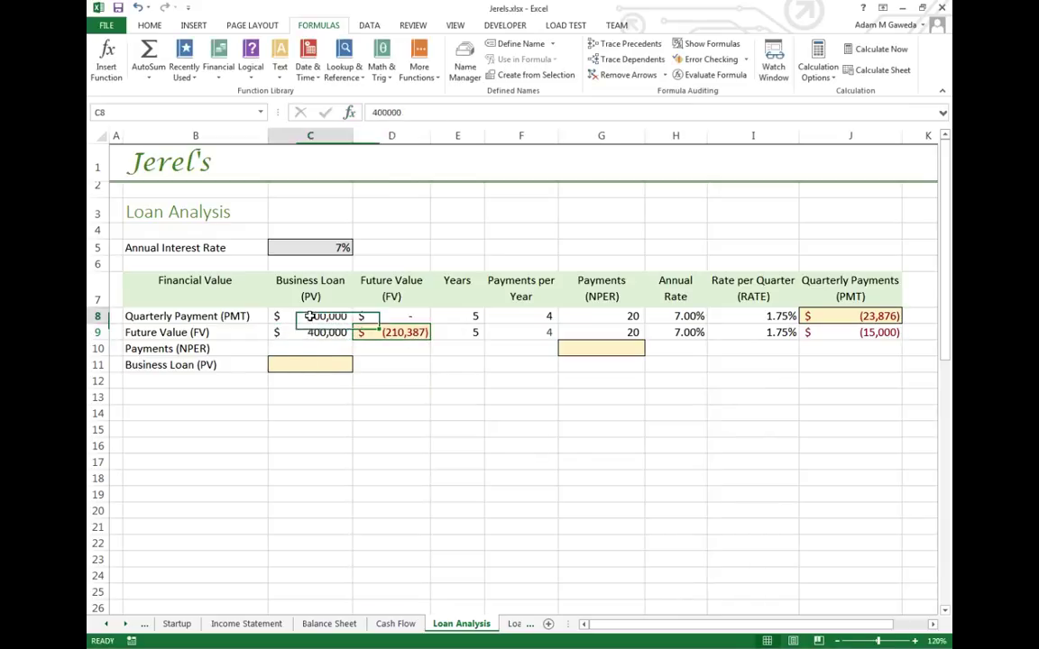
left_click(606, 315)
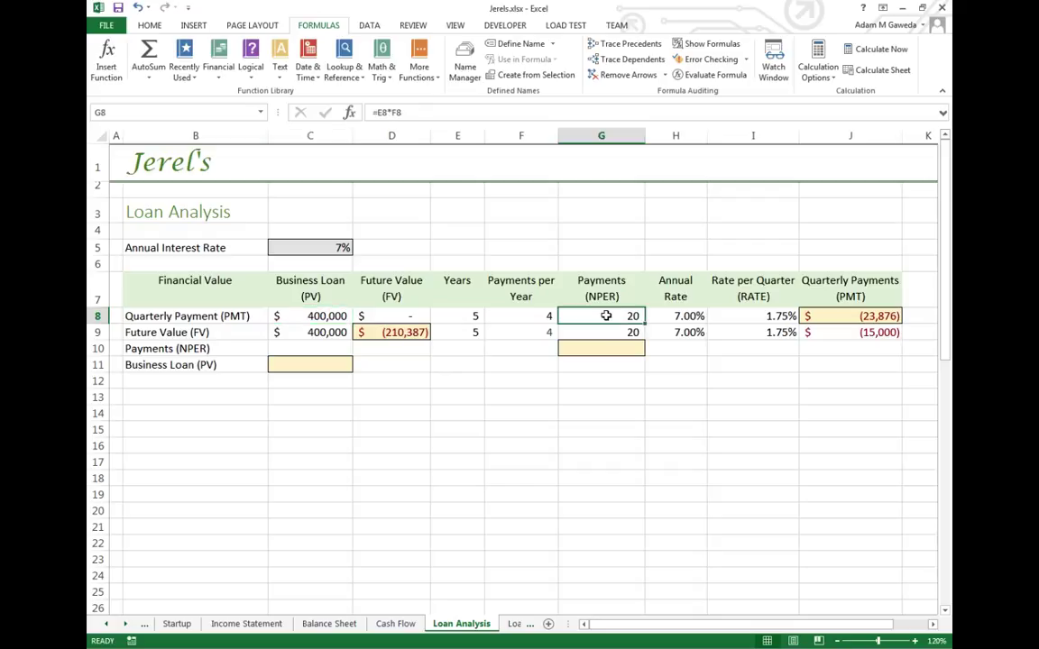
left_click(830, 333)
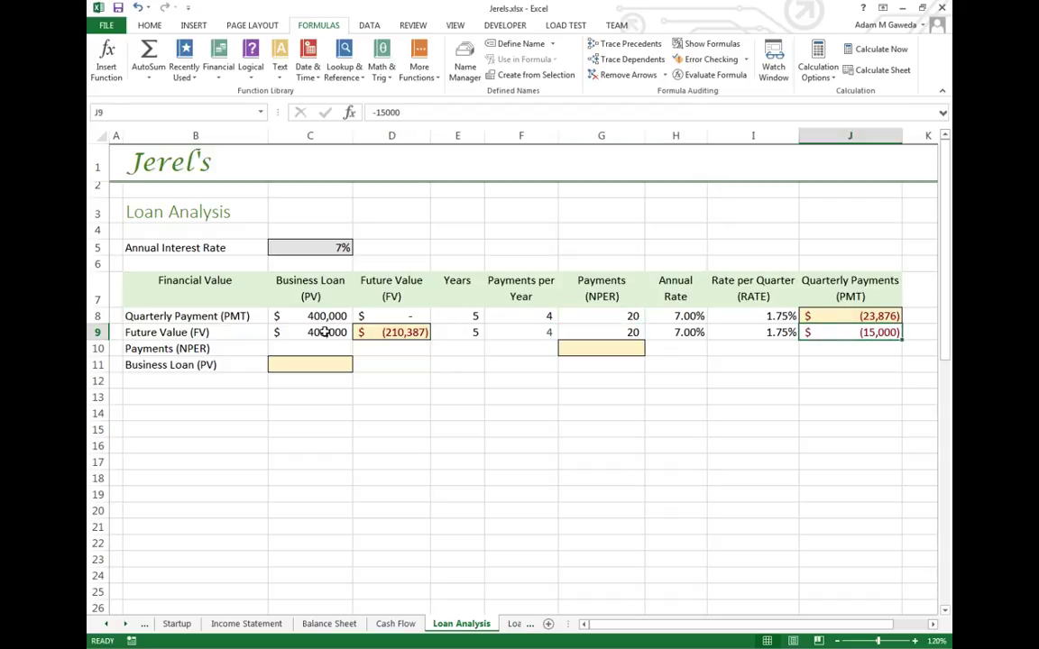
left_click(380, 333)
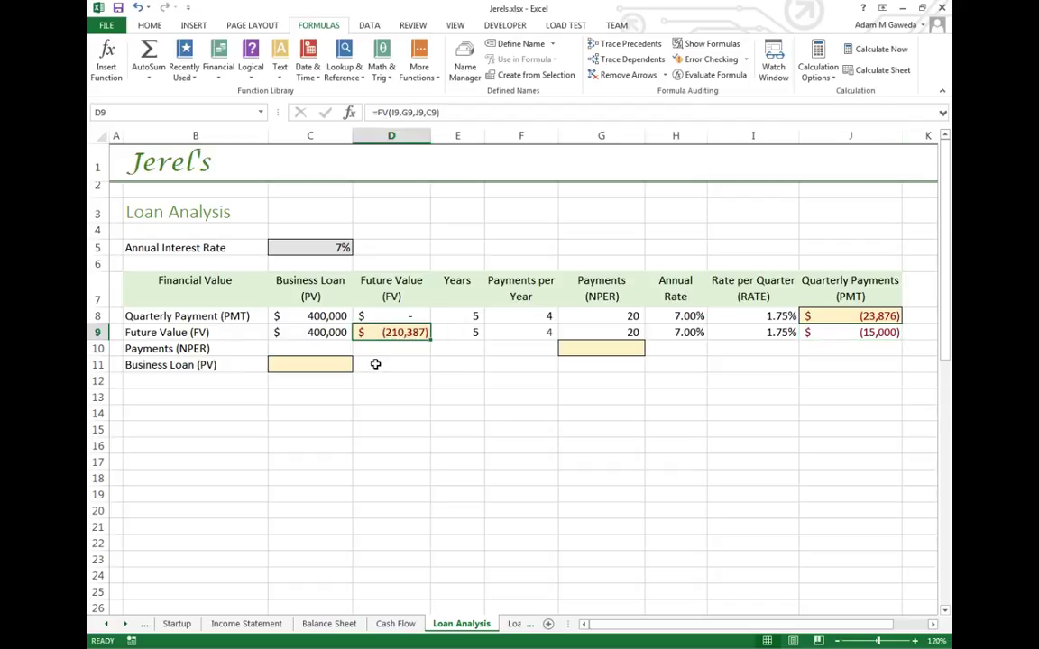
- In the Payments (NPER) row, enter a quarterly payment of -15000 in J10
left_click(850, 348)
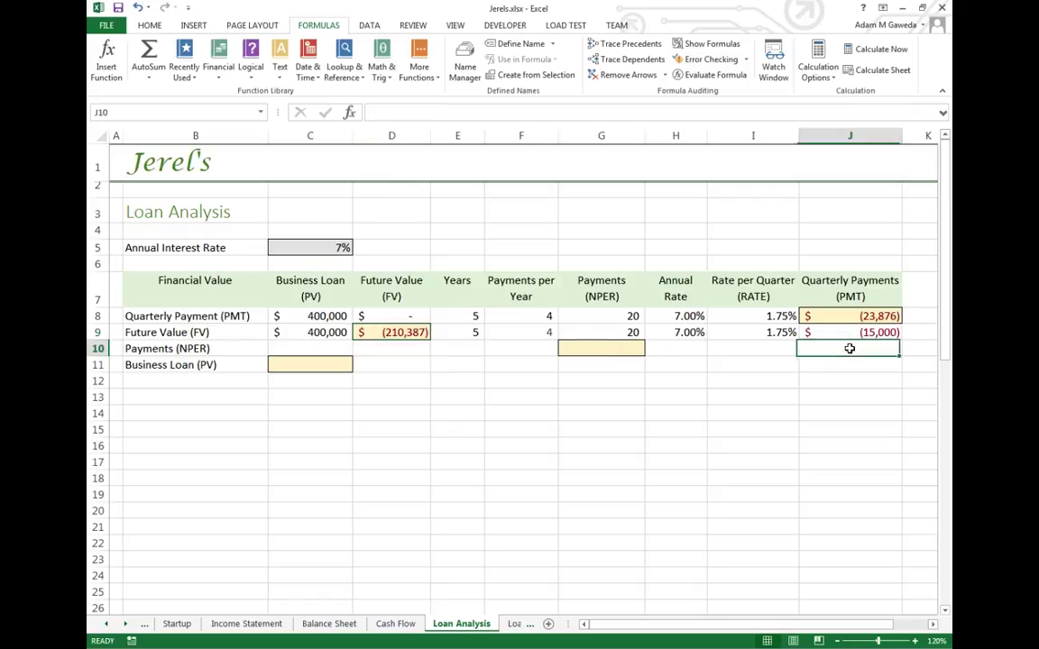
type("15000")
key("Return")
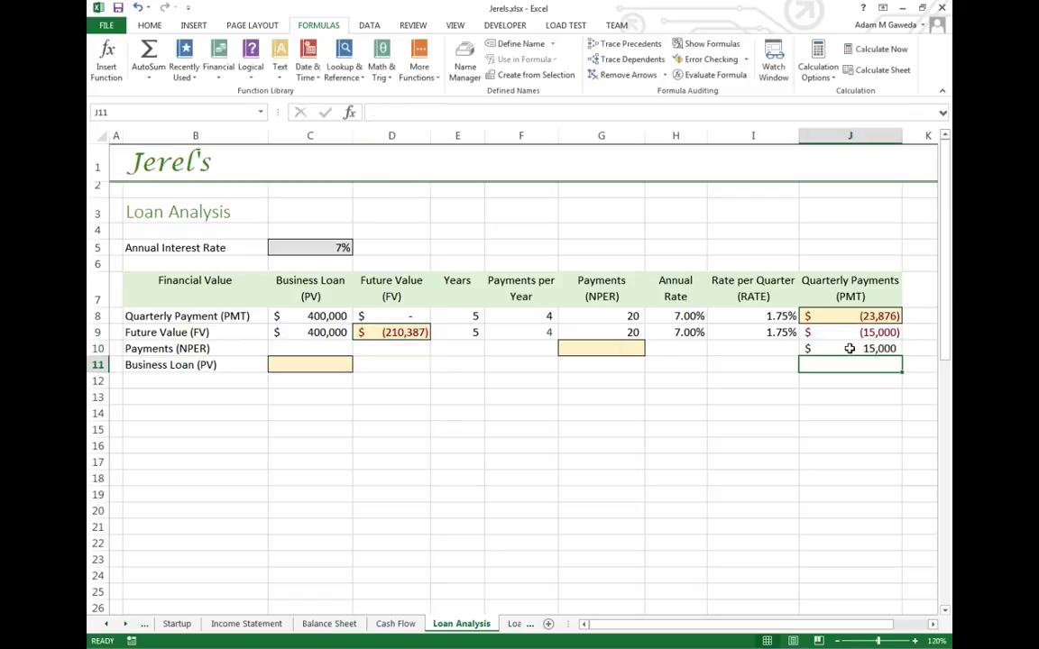
left_click(849, 348)
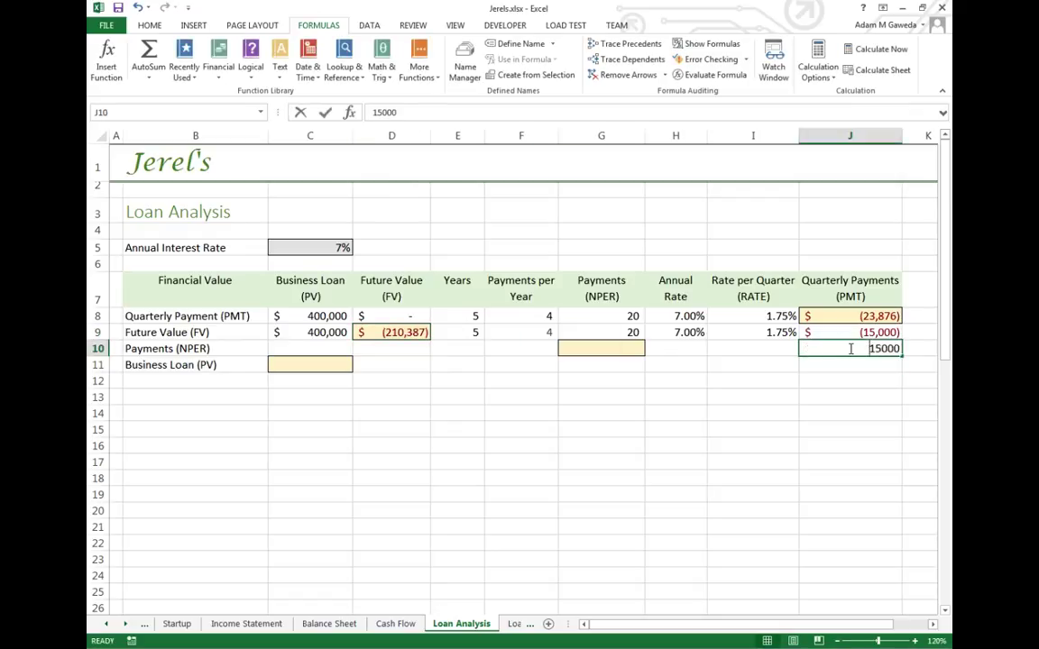
type("-15000")
key("Return")
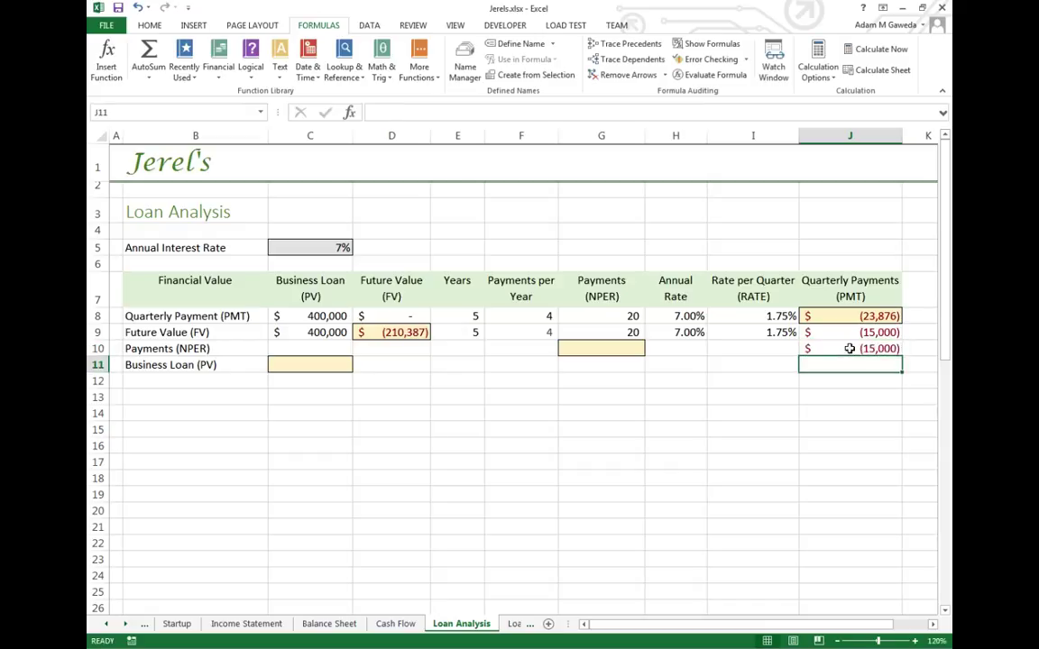
- Copy the annual rate and rate per quarter formulas from H9:I9 down to row 10
left_click_drag(661, 332, 766, 332)
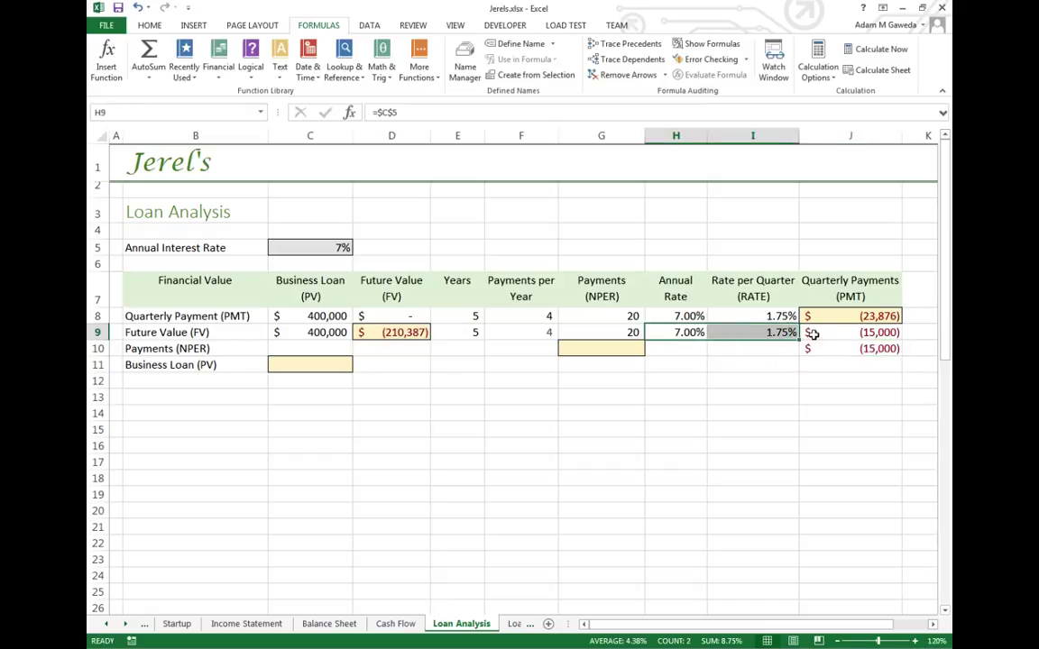
left_click_drag(800, 340, 800, 351)
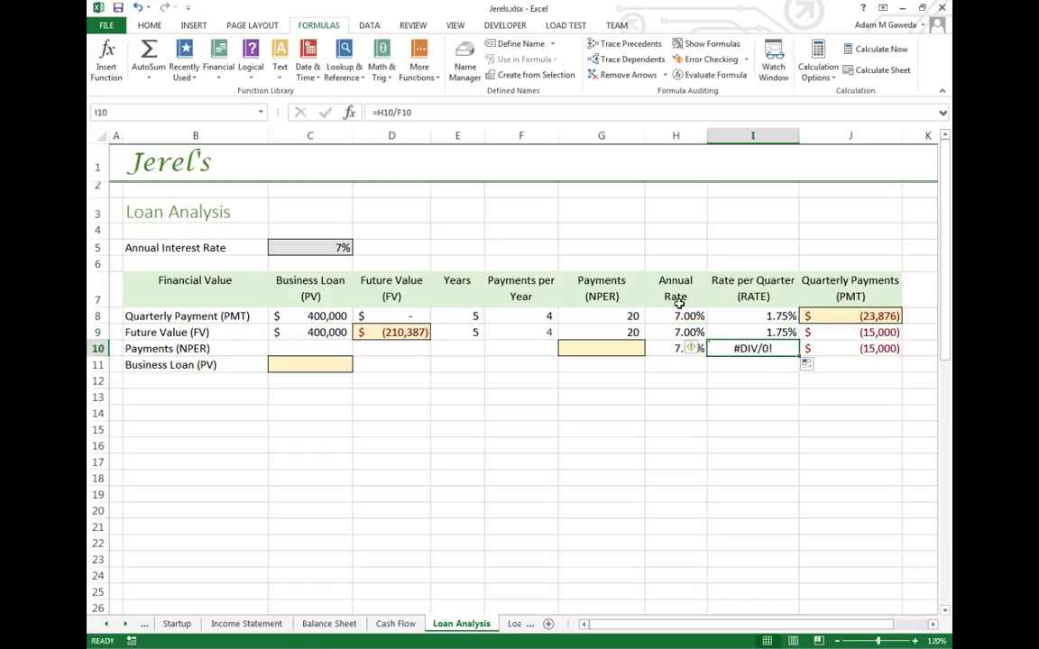
- Replace the rate per quarter formula in I10 with a fixed value of 1.75%
type("17")
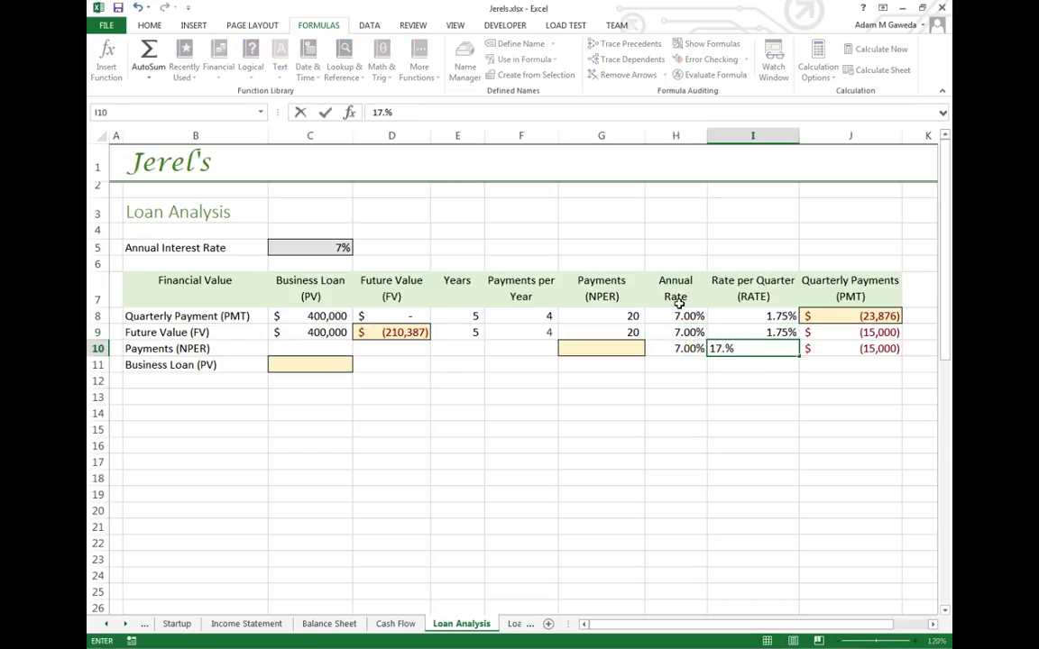
key("BackSpace")
type(".75")
key("Return")
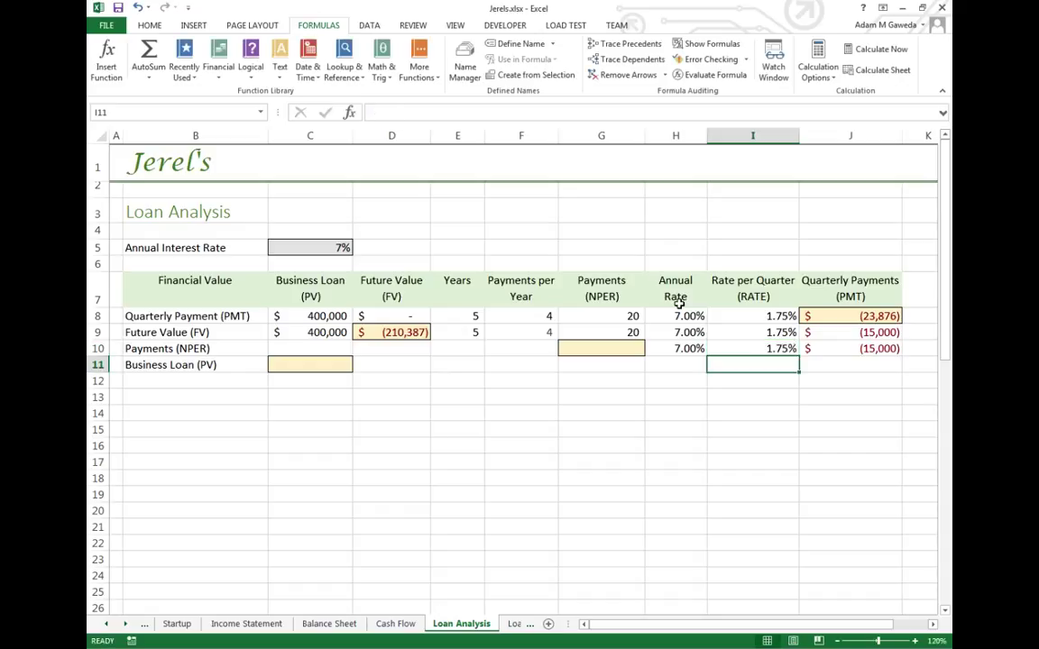
- Enter 4 payments per year in F10 and copy the rate per quarter formula from I9 into I10
left_click(514, 349)
type("4")
key("Return")
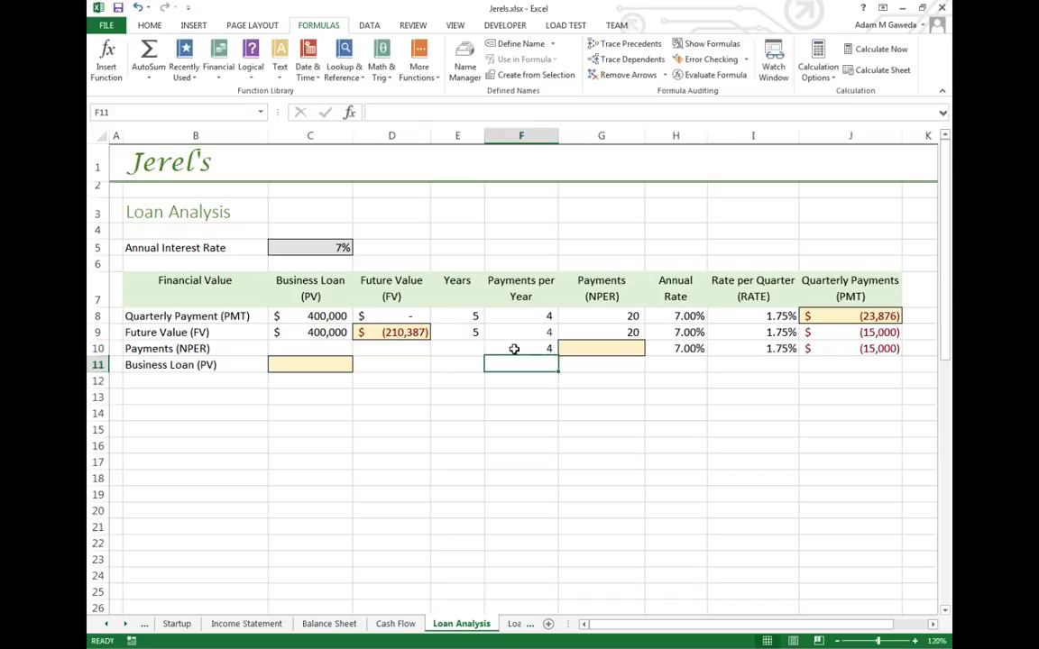
left_click(792, 334)
left_click_drag(800, 338, 754, 350)
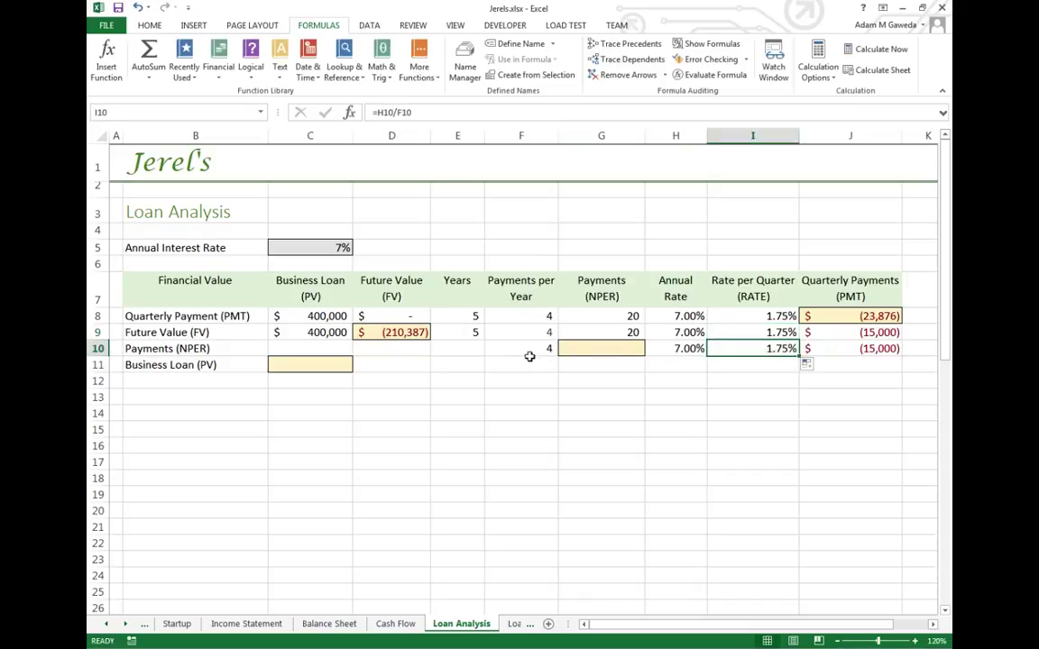
left_click(525, 353)
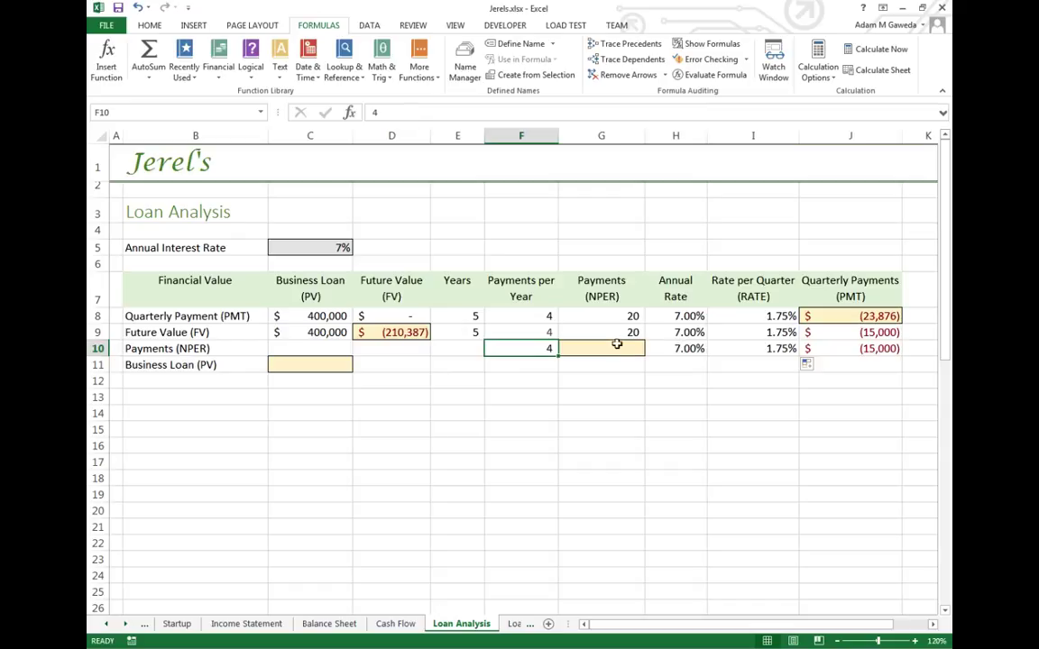
- Enter a business loan amount of 400,000 in C10 of the Payments (NPER) row
left_click(463, 348)
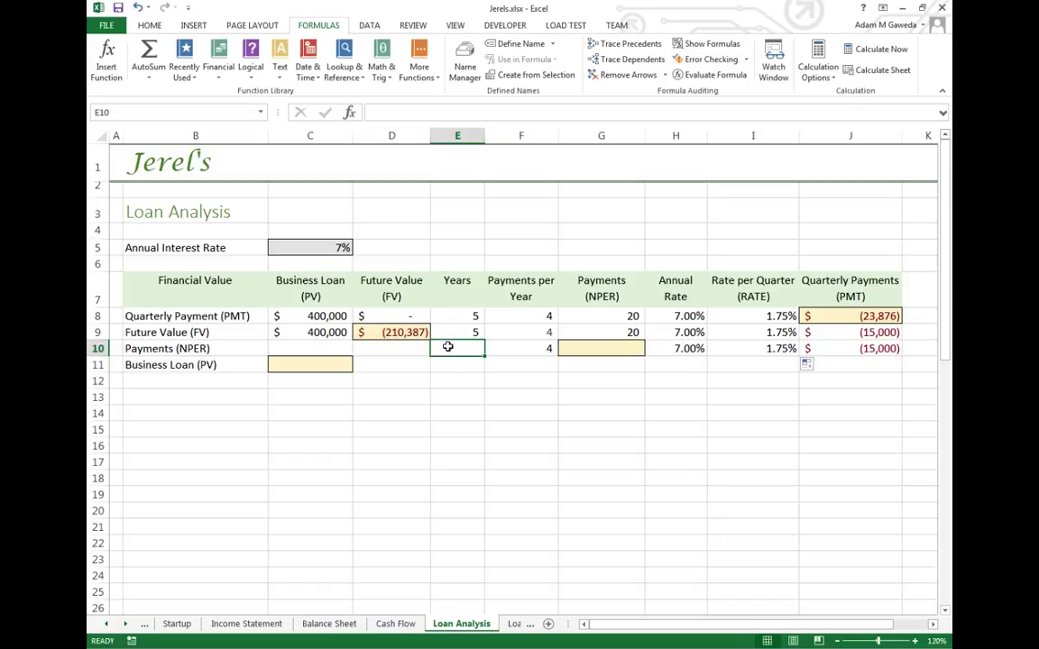
left_click(287, 351)
type("400")
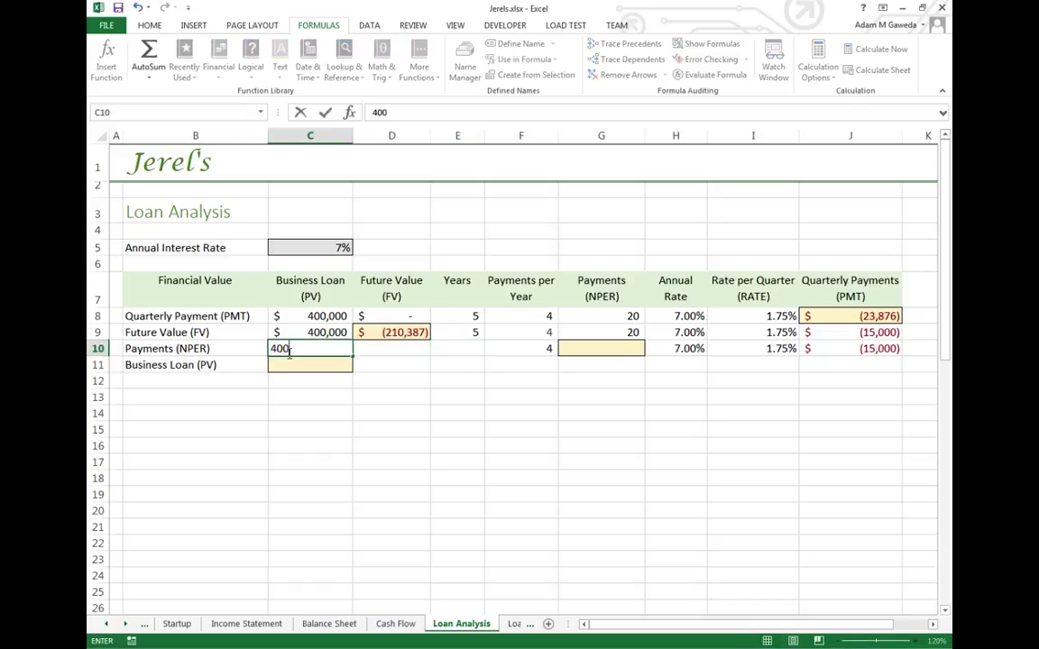
type(",0000")
key("Return")
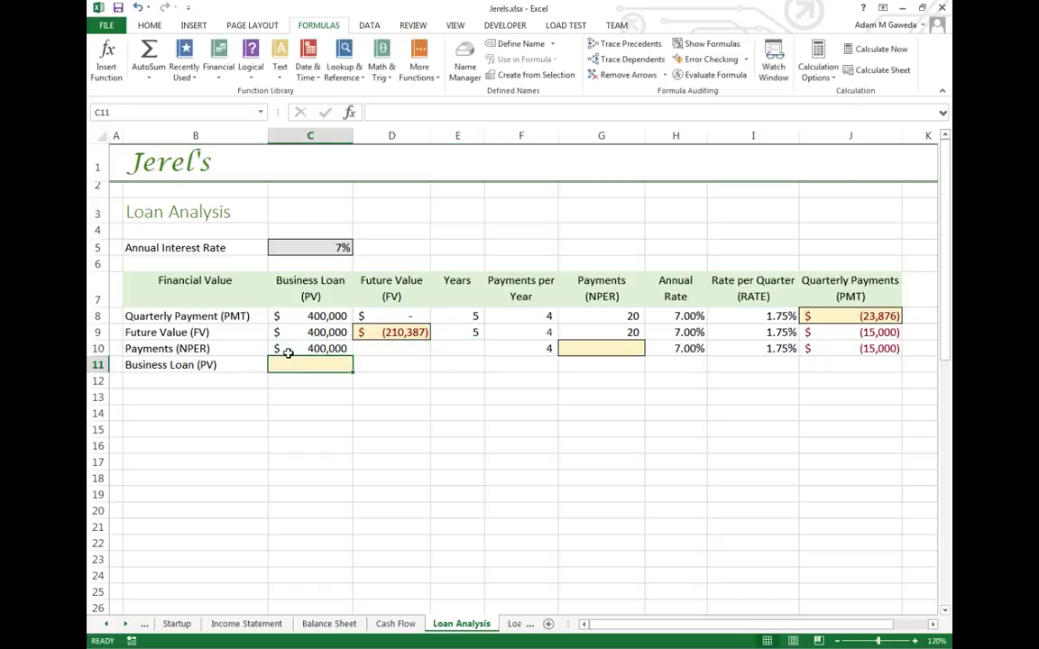
- Calculate the number of payments in G10 with =NPER(I10,J10,C10), using the quarterly rate, quarterly payment and loan amount
left_click(600, 353)
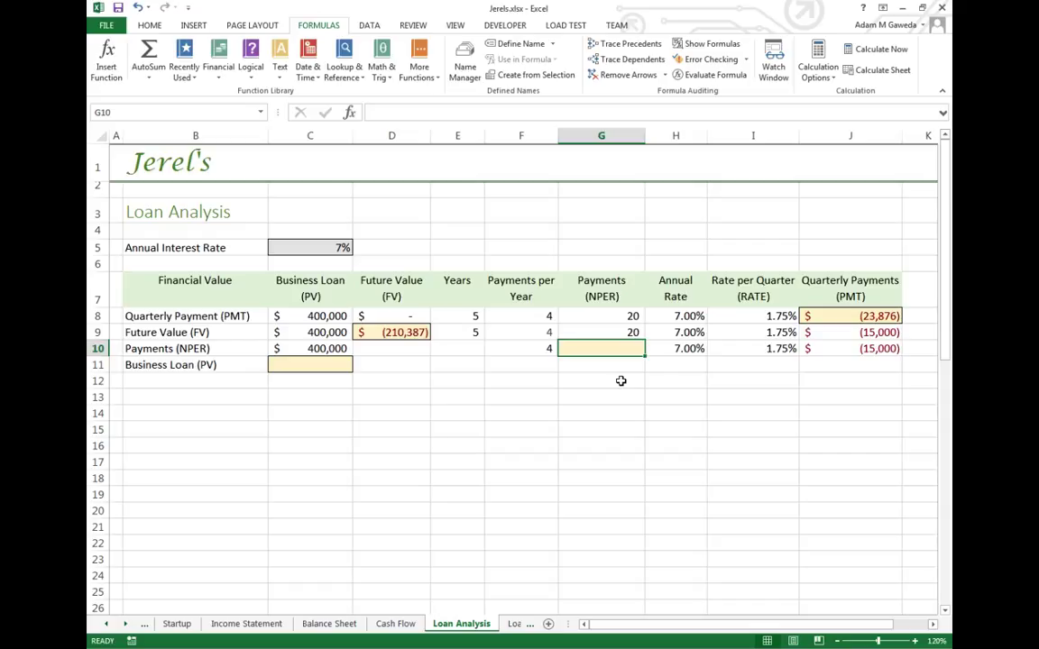
type("=NPER")
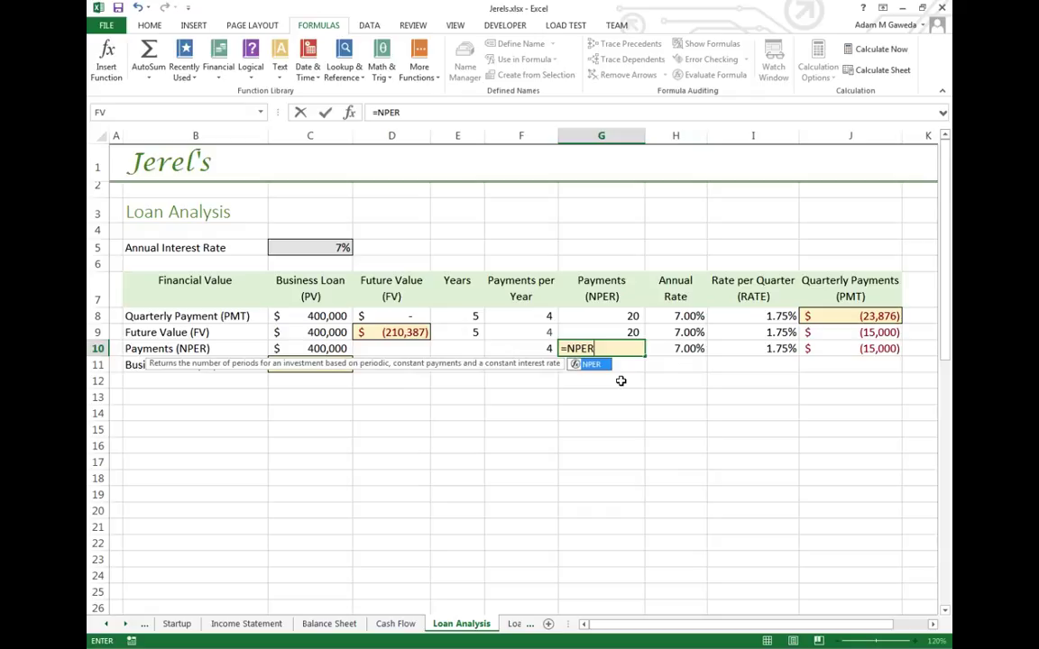
type("(")
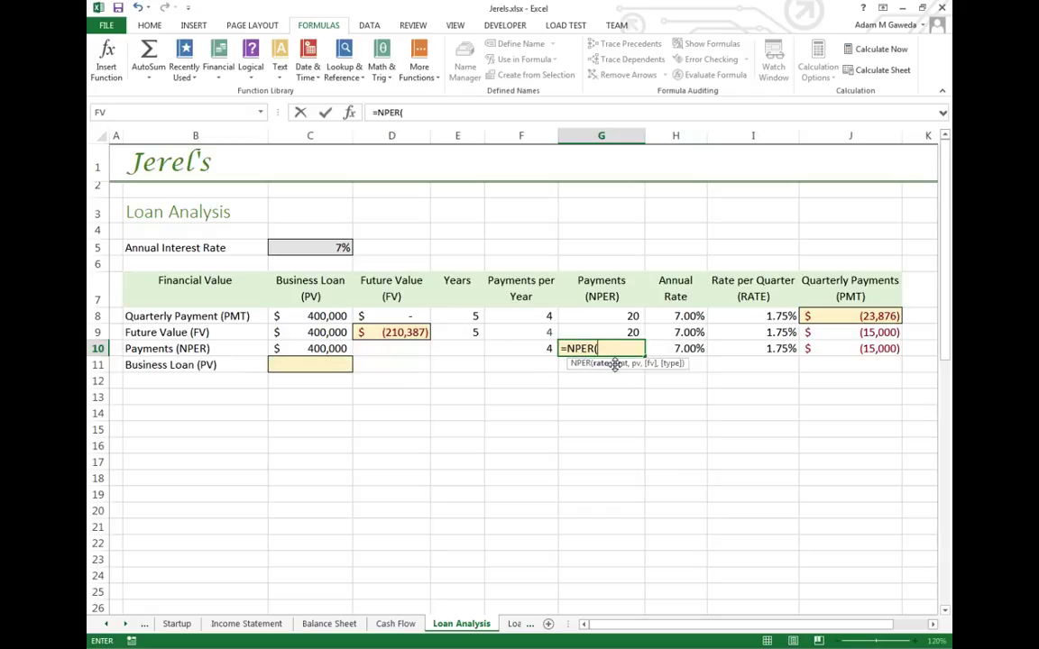
left_click(757, 347)
type(",")
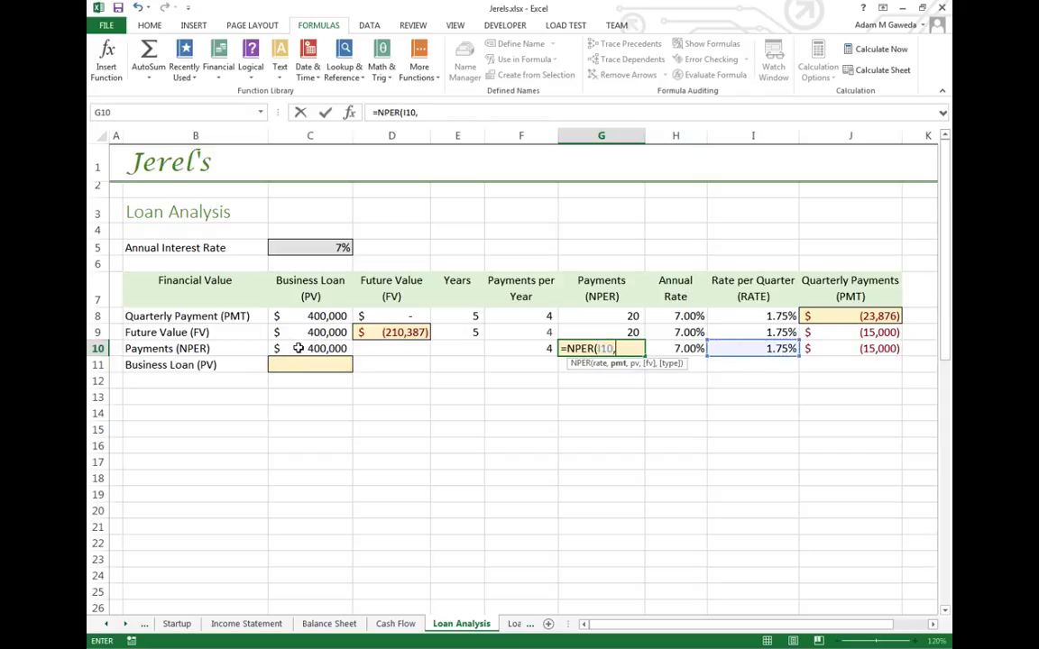
left_click(877, 350)
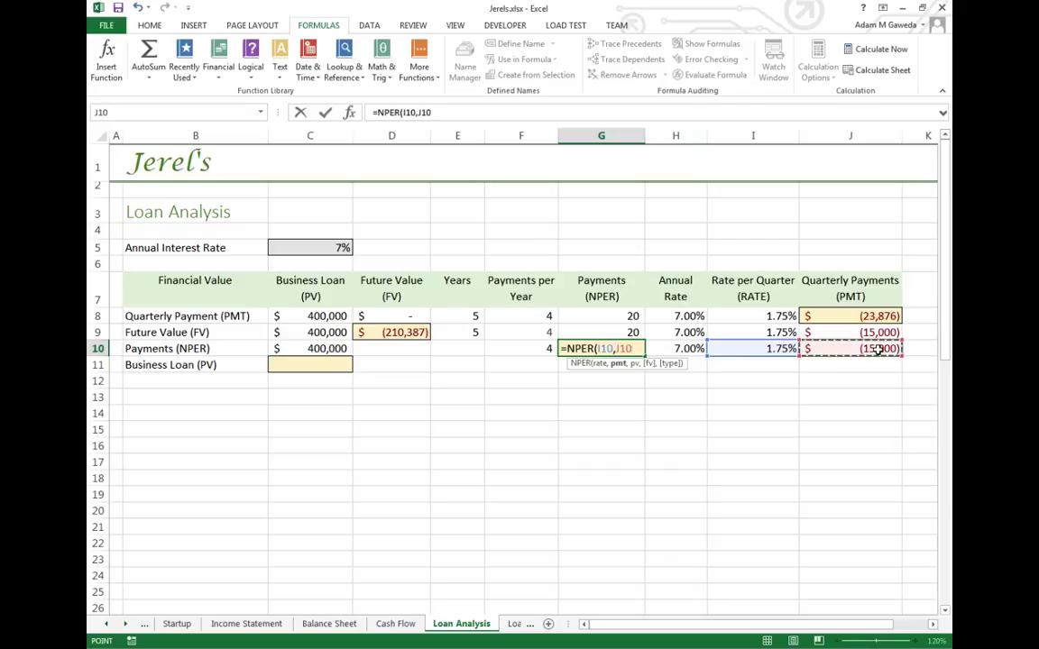
type(",")
left_click(321, 350)
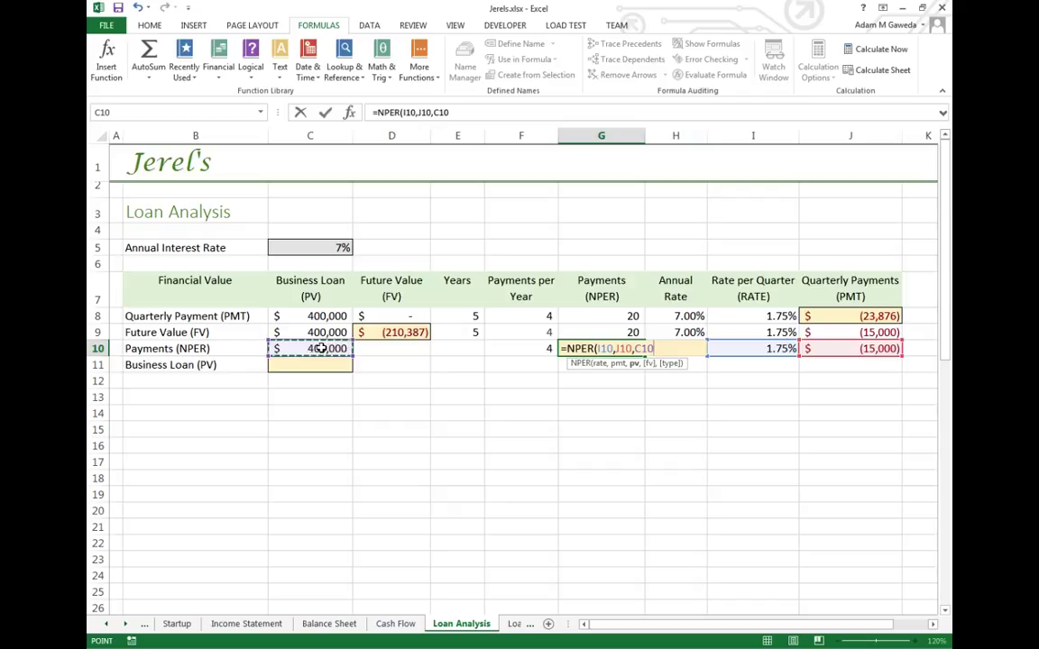
type(")")
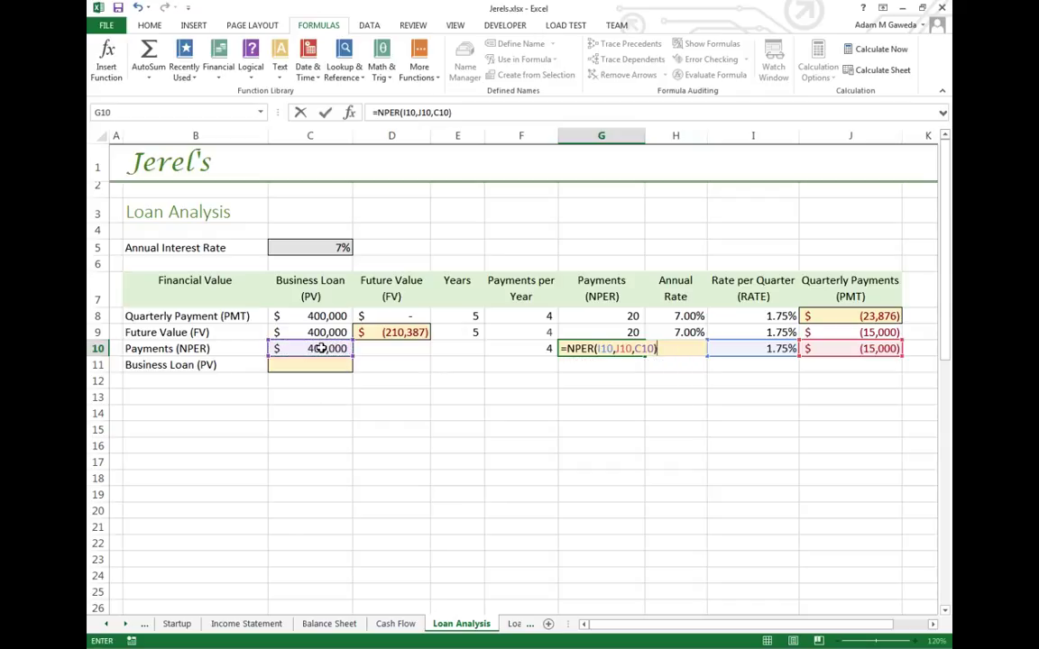
key("Return")
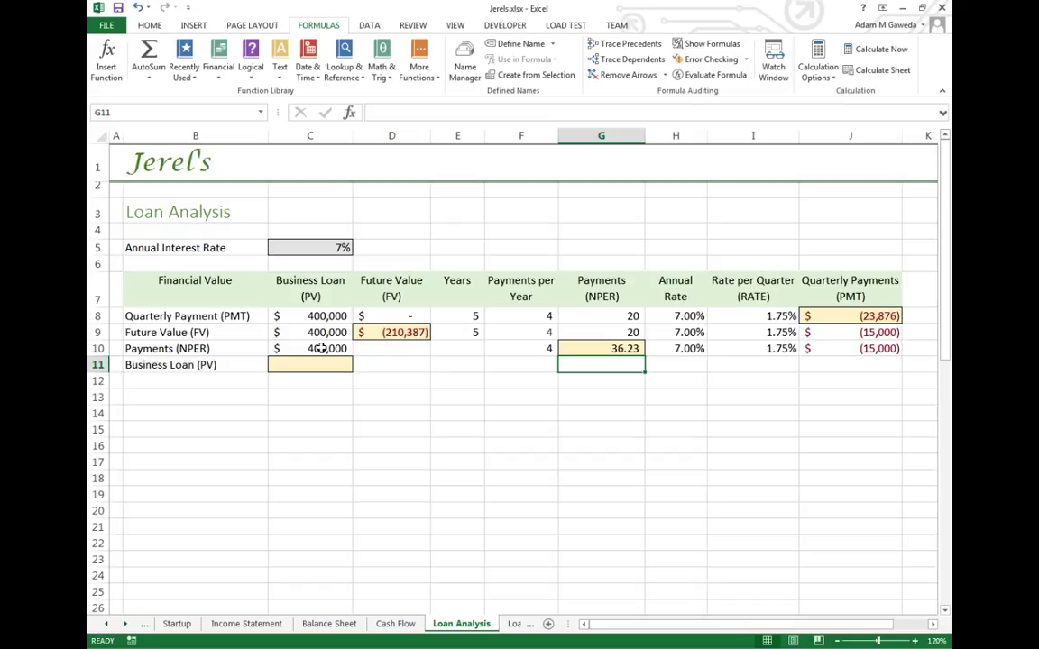
- Calculate the years in E10 by dividing the number of payments by the payments per year, =G10/F10
key("Up")
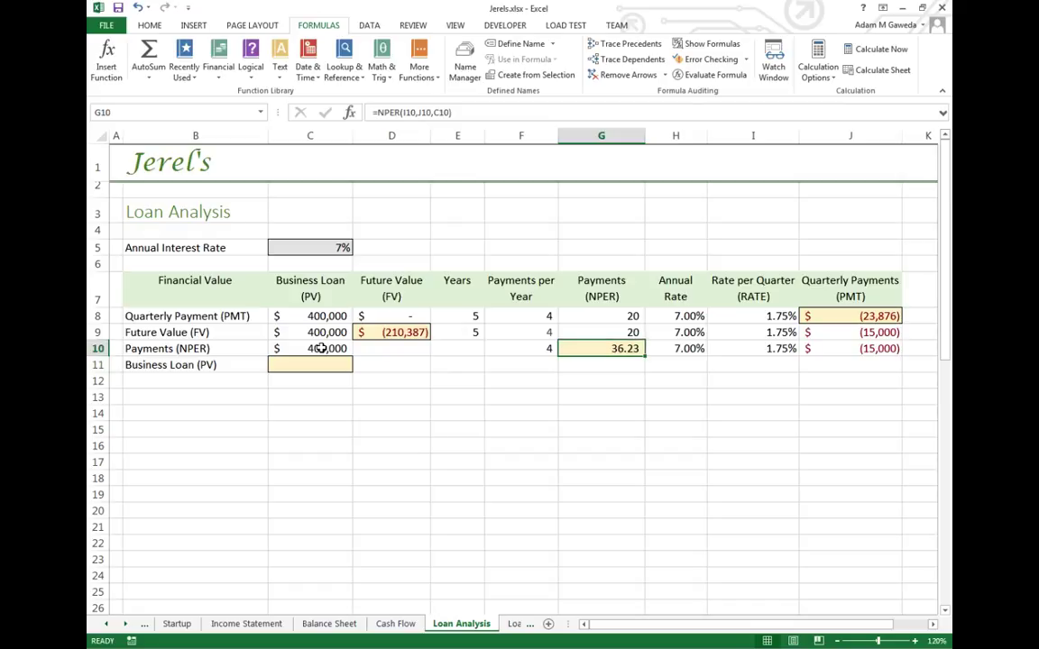
key("Left")
key("Left")
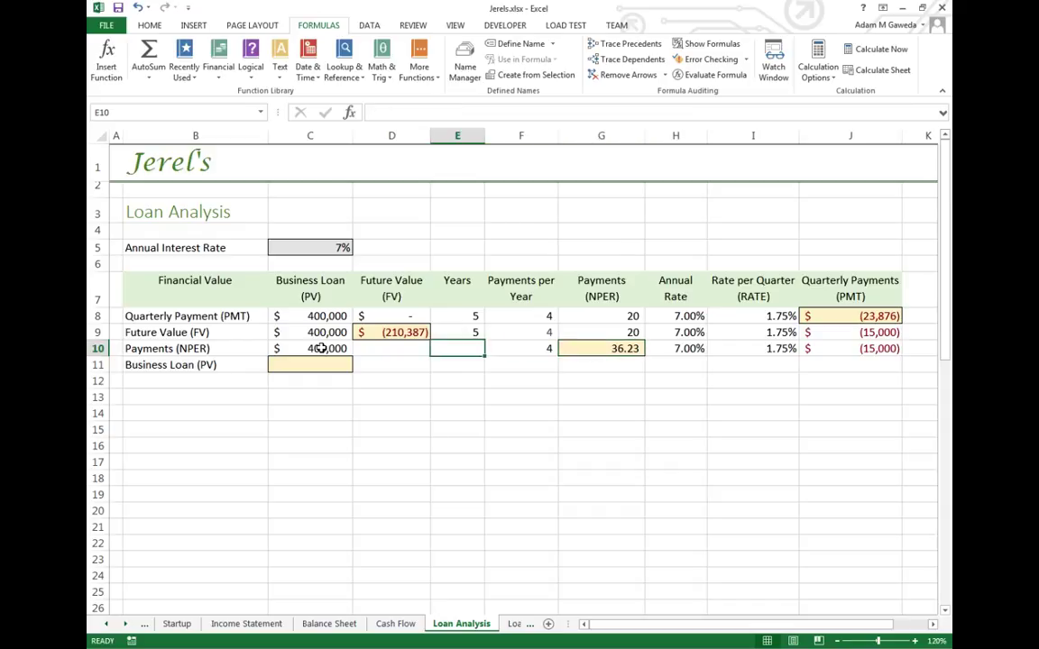
type("=")
key("Right")
key("Right")
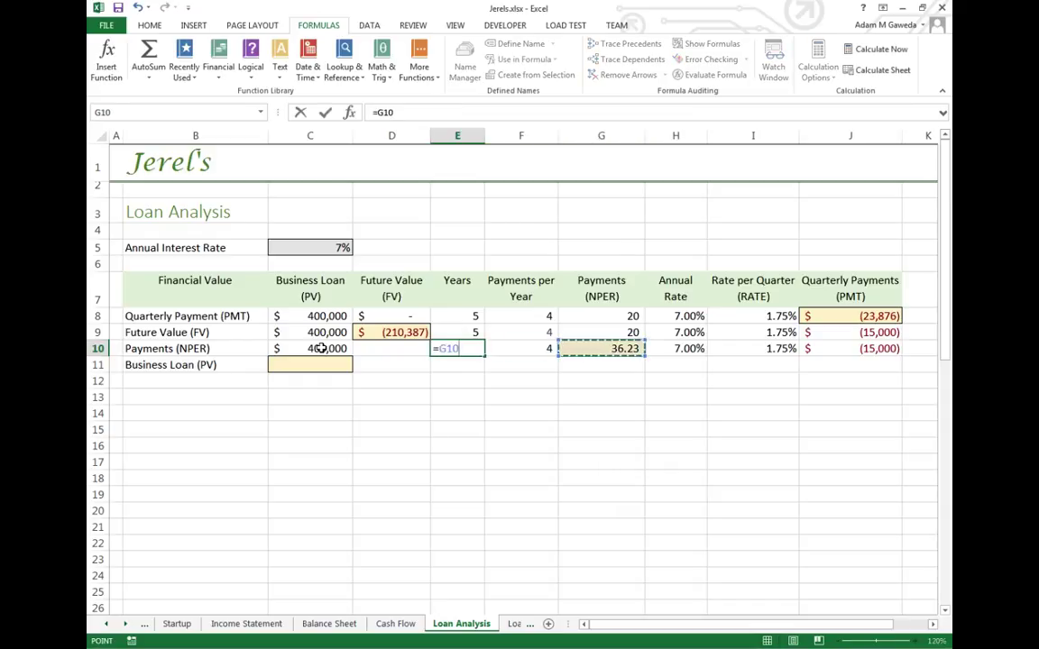
type("/")
key("Left")
key("Return")
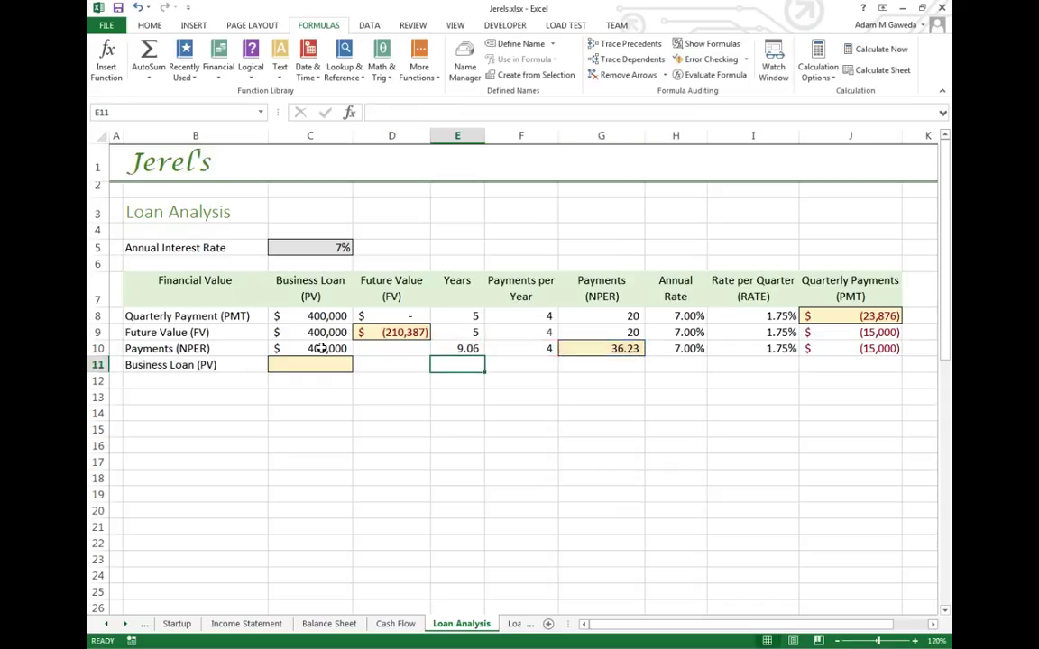
- Enter a future value of 0 in D10 of the Payments (NPER) row
key("Left")
key("Up")
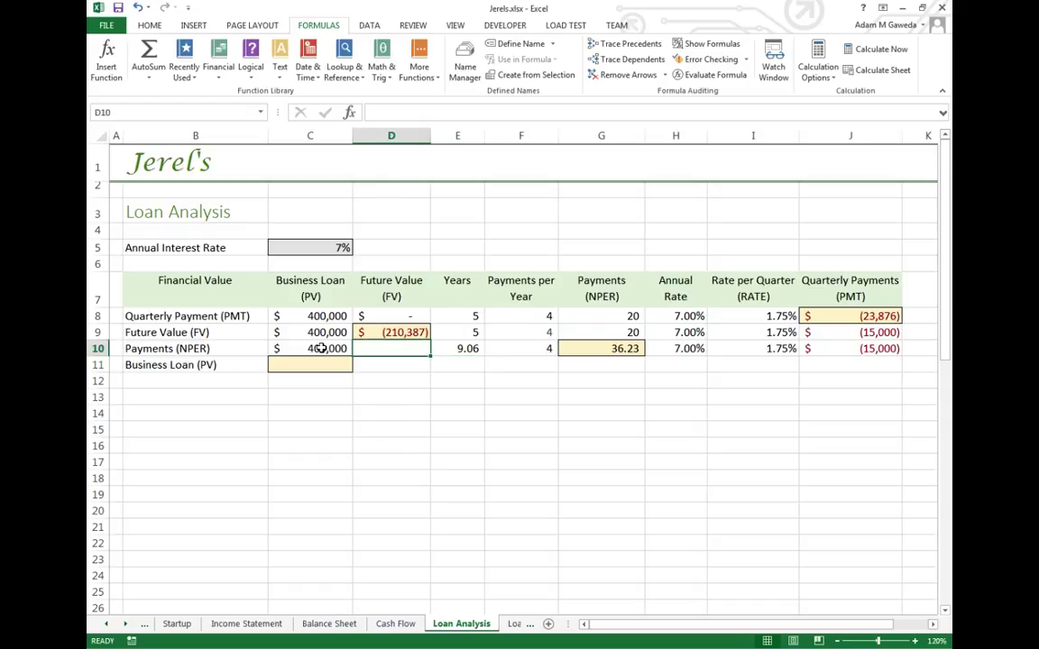
type("0")
key("Return")
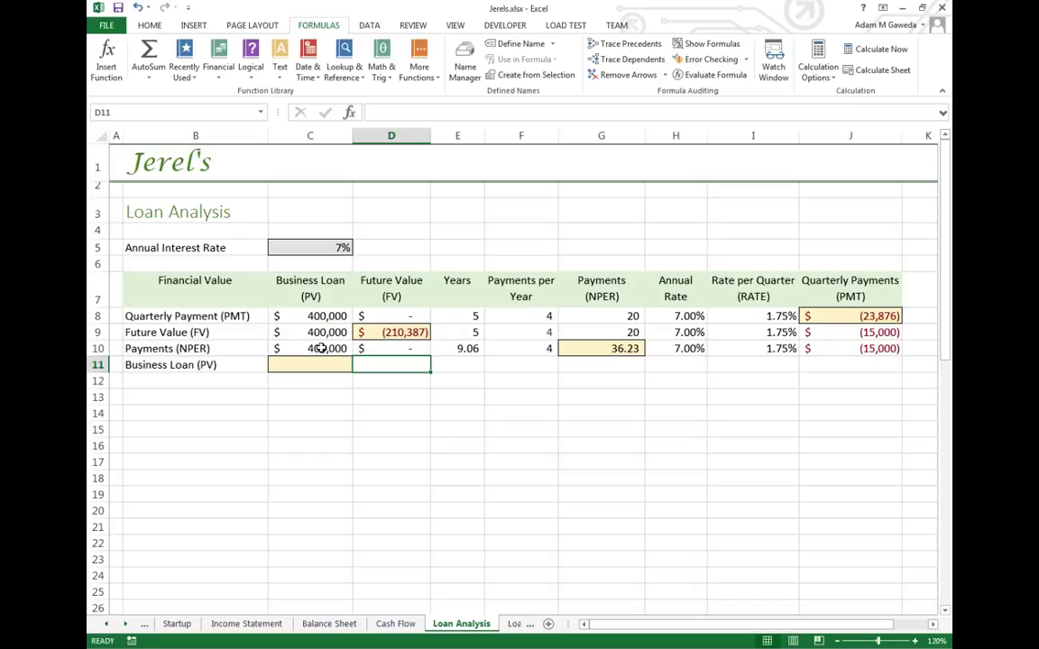
- In the Business Loan (PV) row, enter 5 years in E11 and 4 payments per year in F11
key("Right")
type("5")
key("Right")
type("4")
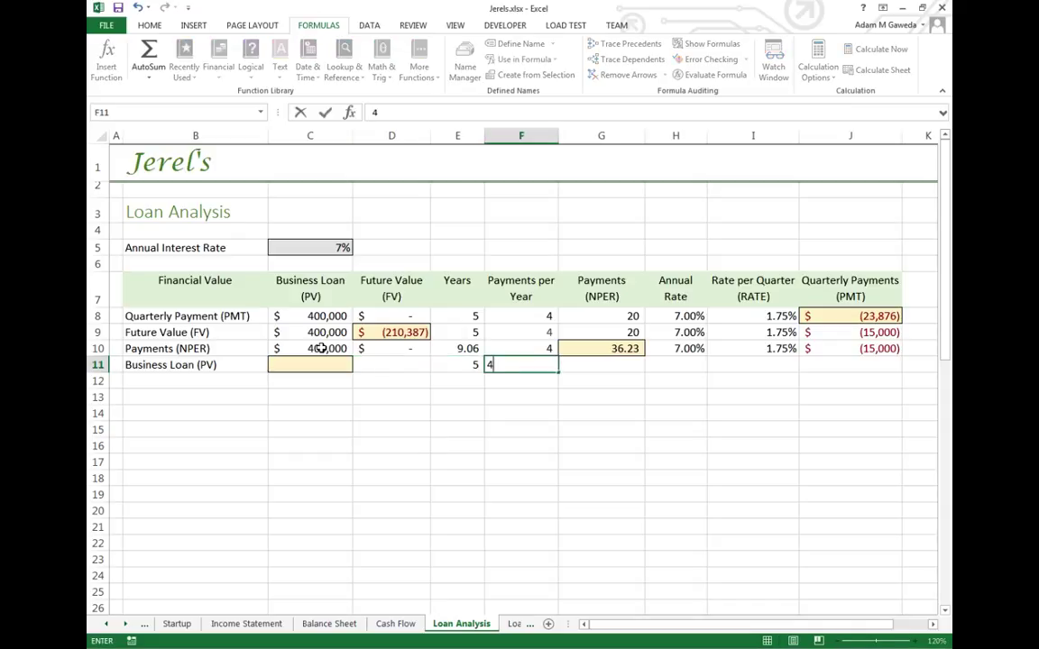
key("Right")
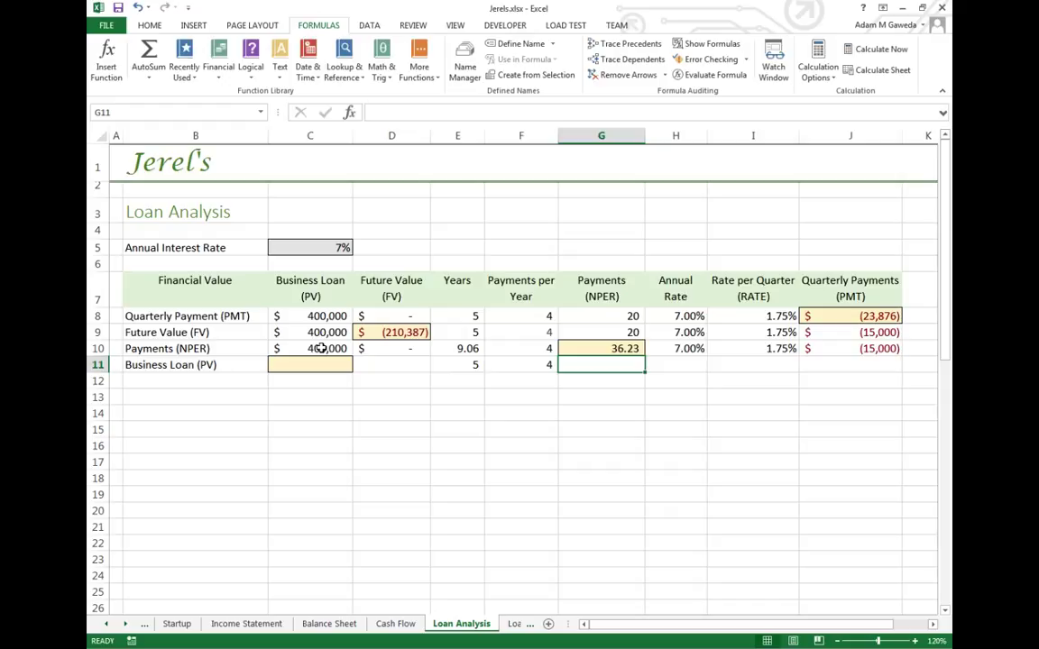
- Calculate the number of payments in G11 by multiplying years by payments per year, =E11*F11
type("=")
key("Left")
key("Left")
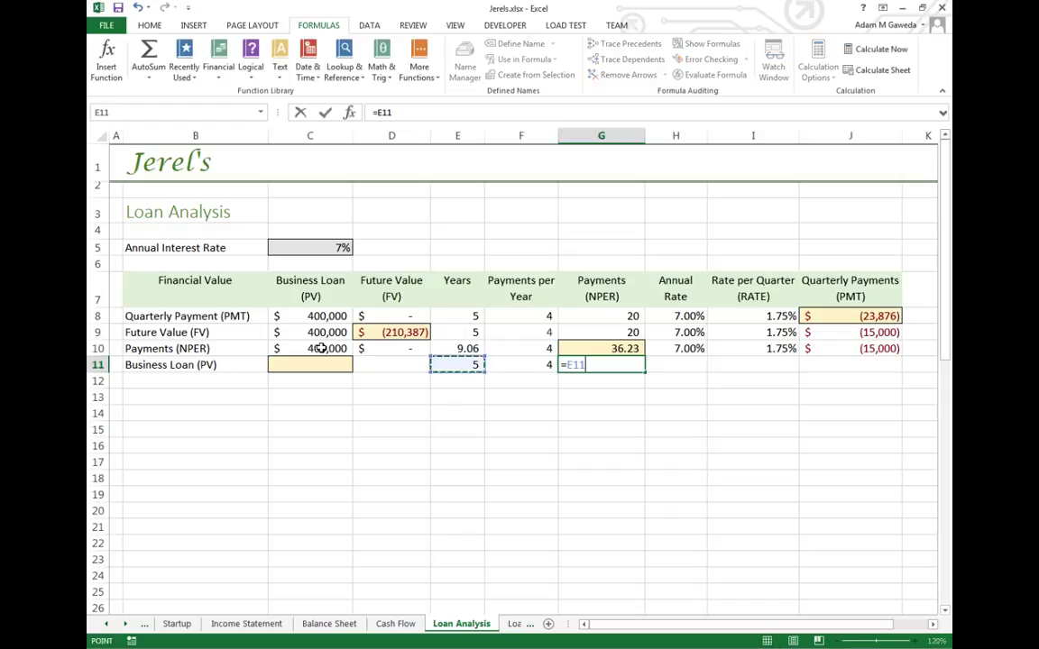
type("*")
key("Left")
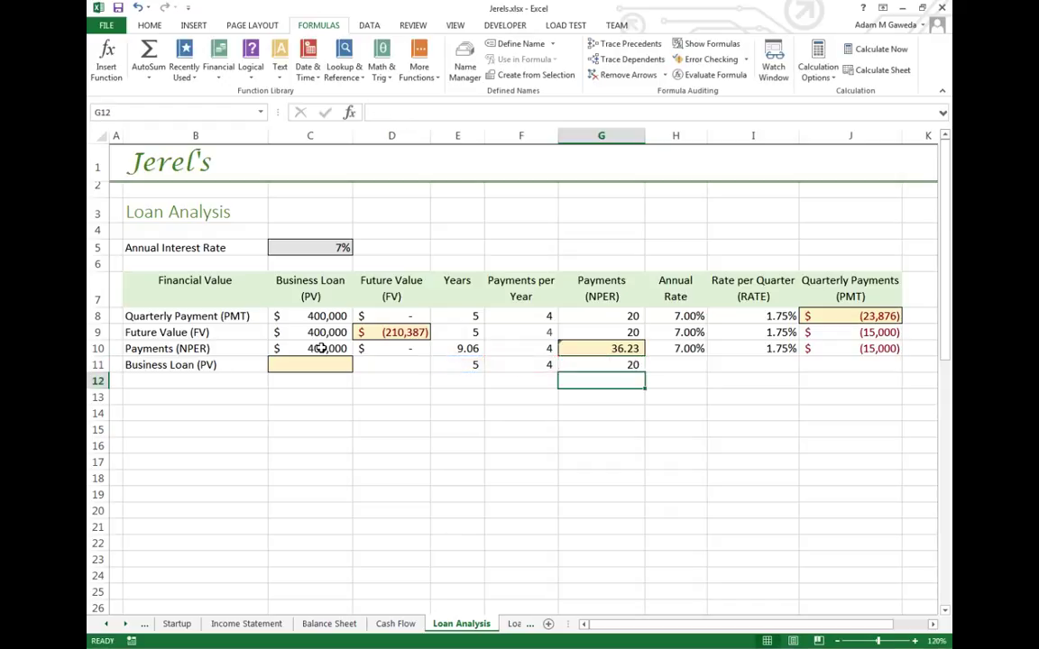
key("Tab")
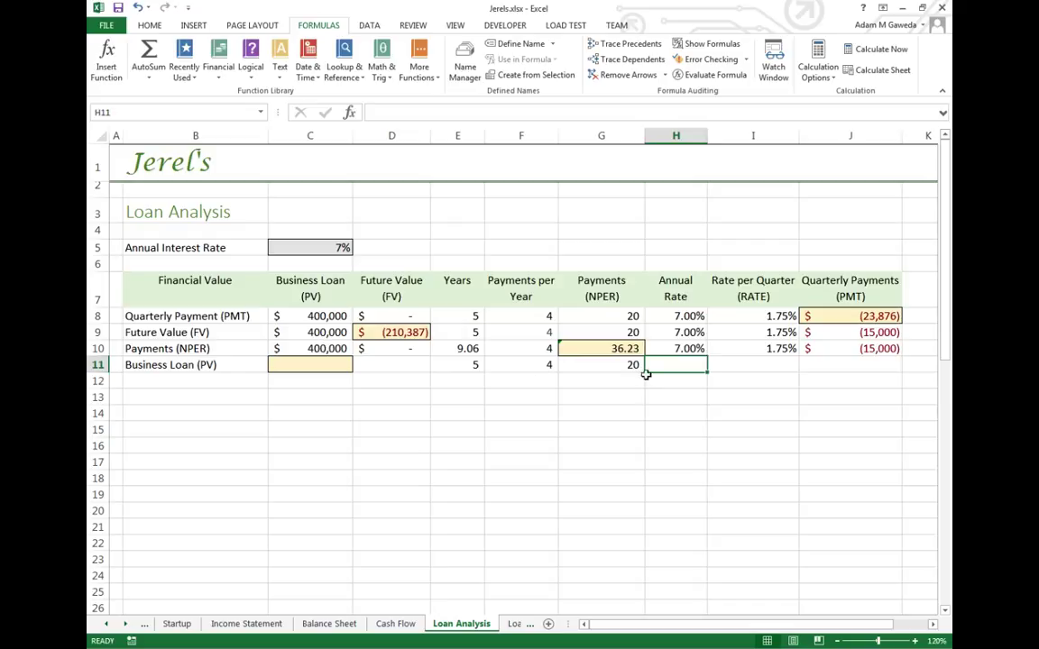
- Copy the annual and quarterly rate formulas from H10:I10 down to row 11 and enter a quarterly payment of -15000 in J11
left_click_drag(677, 348, 799, 366)
left_click(850, 369)
type("1500")
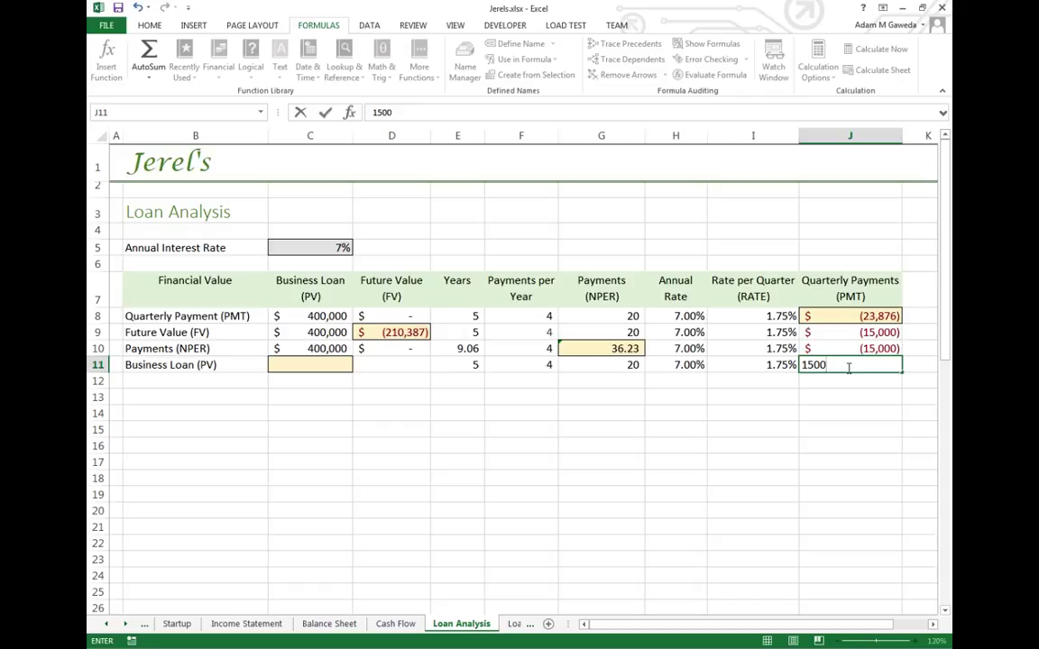
key("BackSpace")
key("BackSpace")
key("BackSpace")
key("BackSpace")
type("-15000")
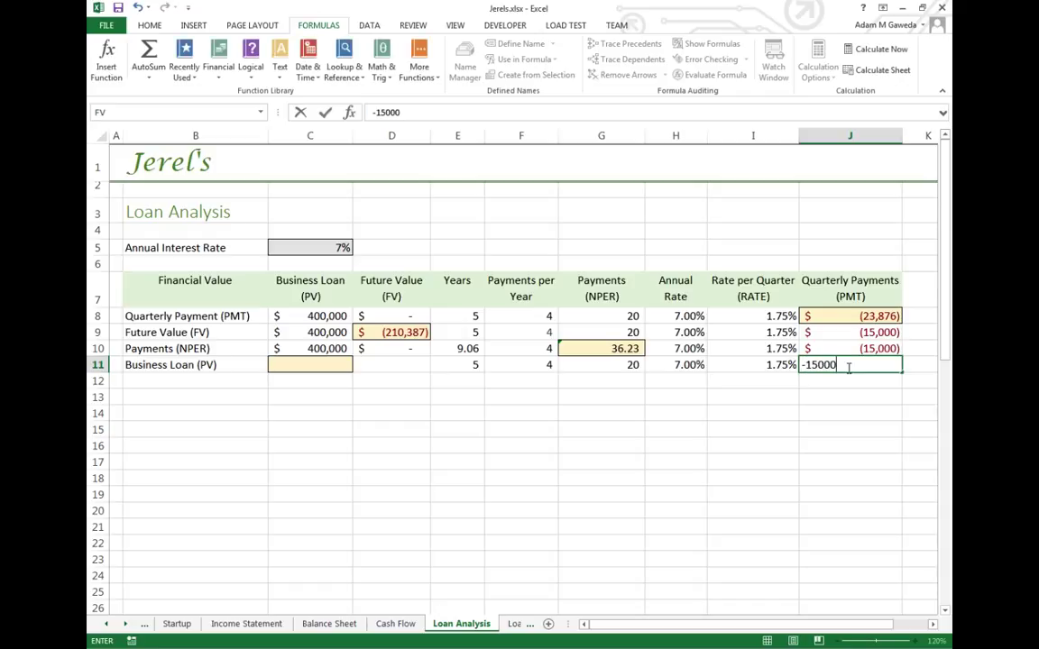
key("Return")
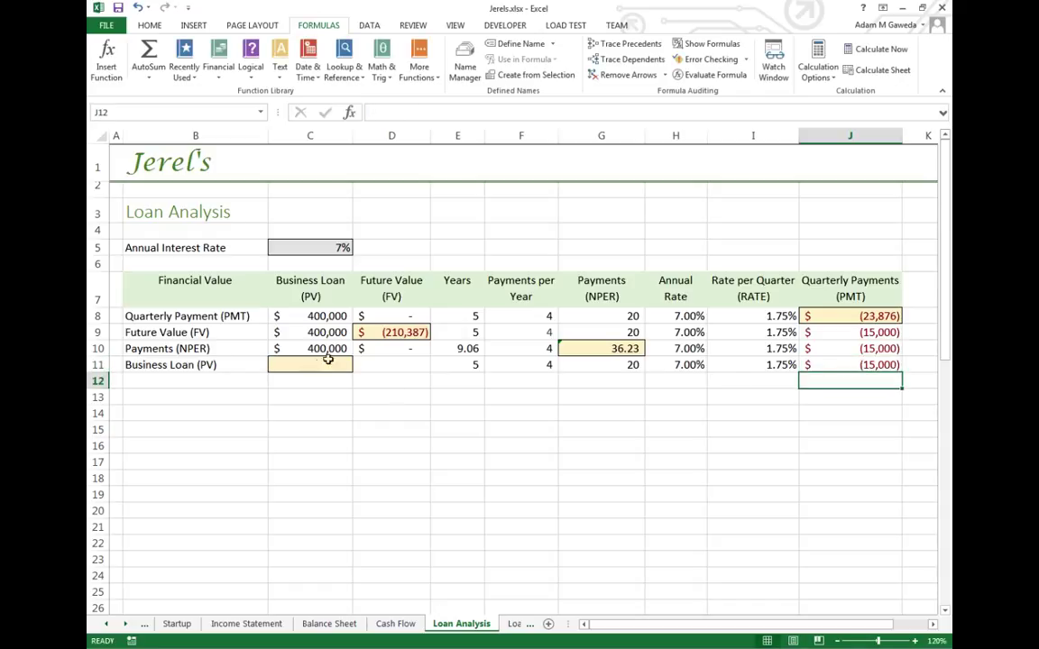
- Enter a future value of 0 in D11 of the Business Loan (PV) row
left_click(387, 368)
type("0")
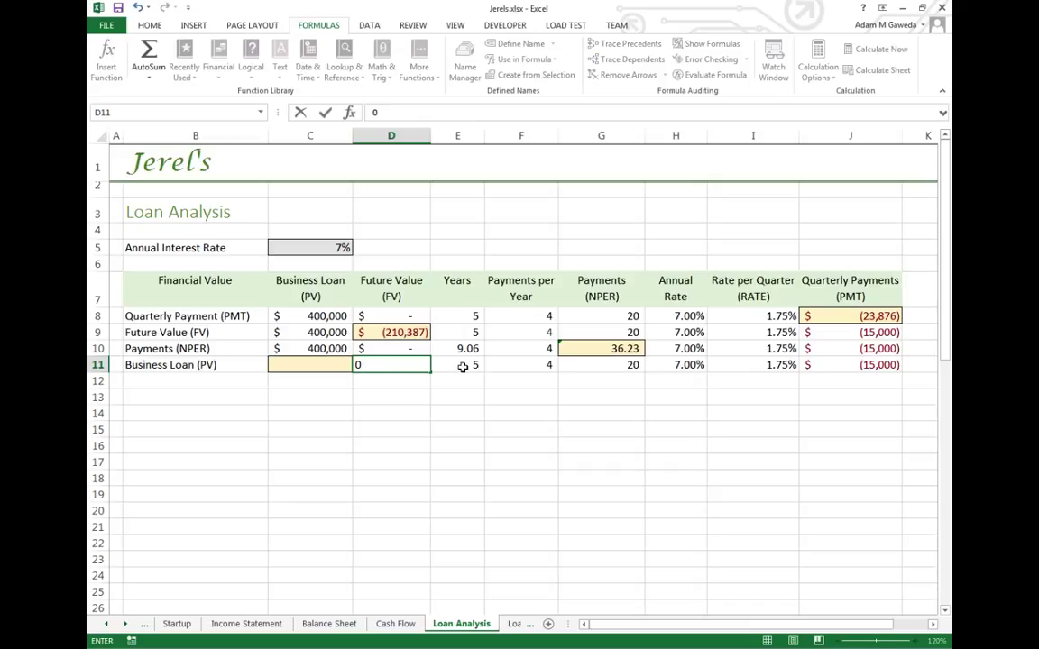
key("Return")
- Calculate the loan amount in C11 with the PV function, using rate I11, number of payments G11 and payment J11
left_click(316, 366)
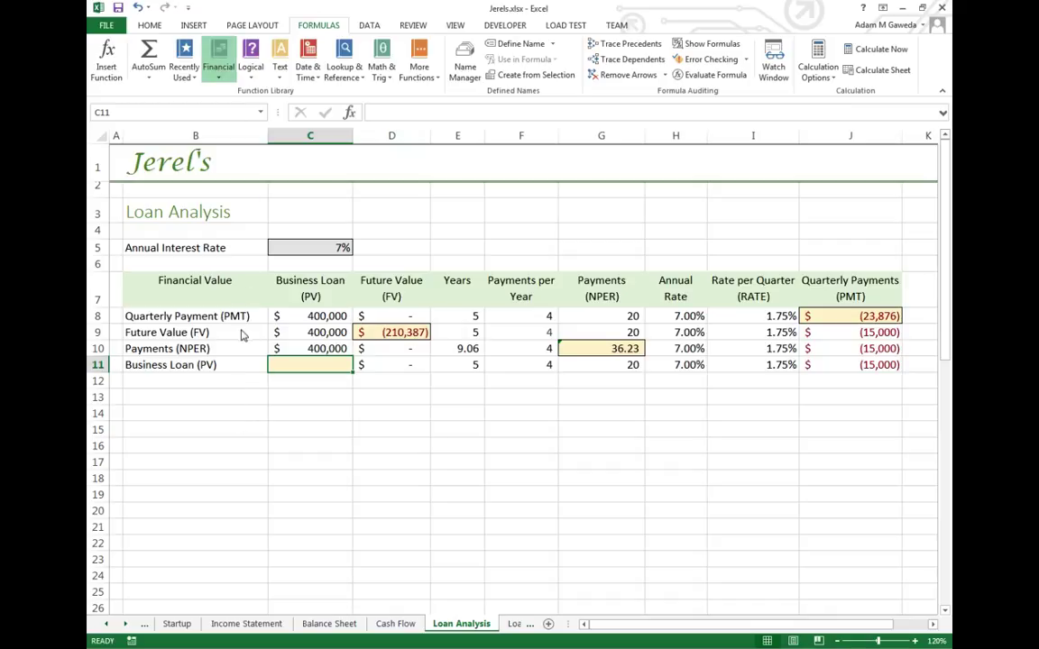
left_click(241, 406)
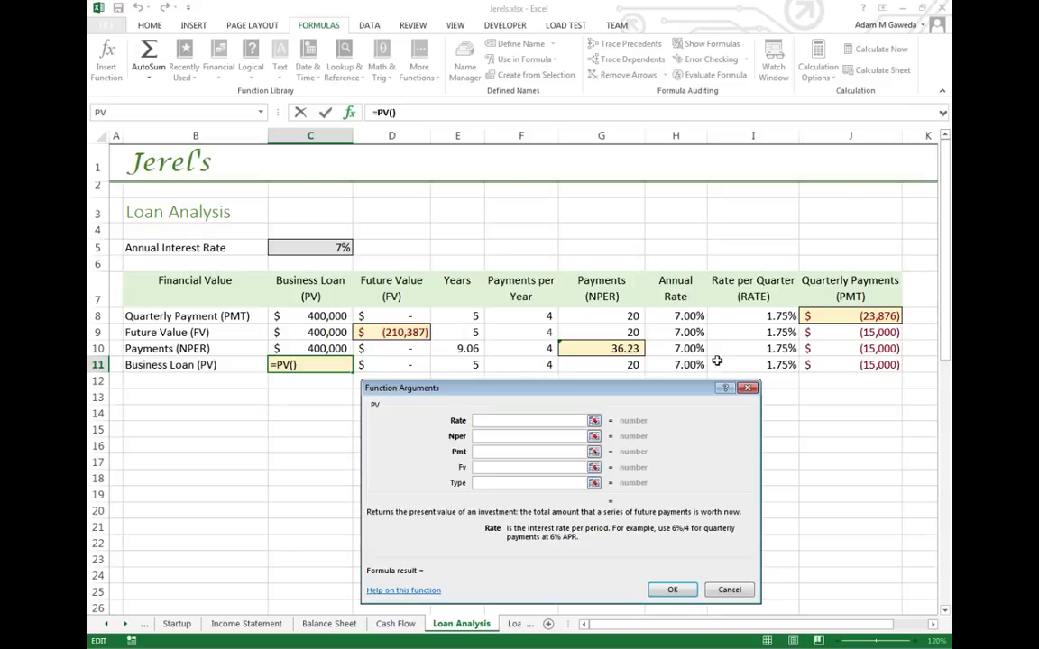
left_click(759, 363)
left_click(540, 438)
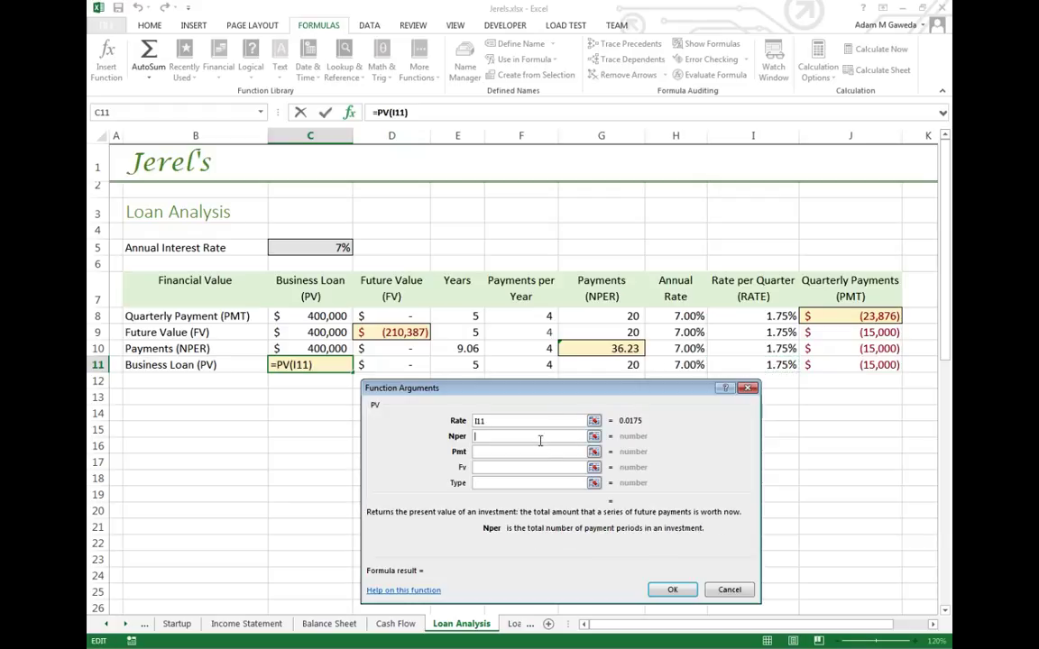
left_click(587, 366)
left_click(519, 452)
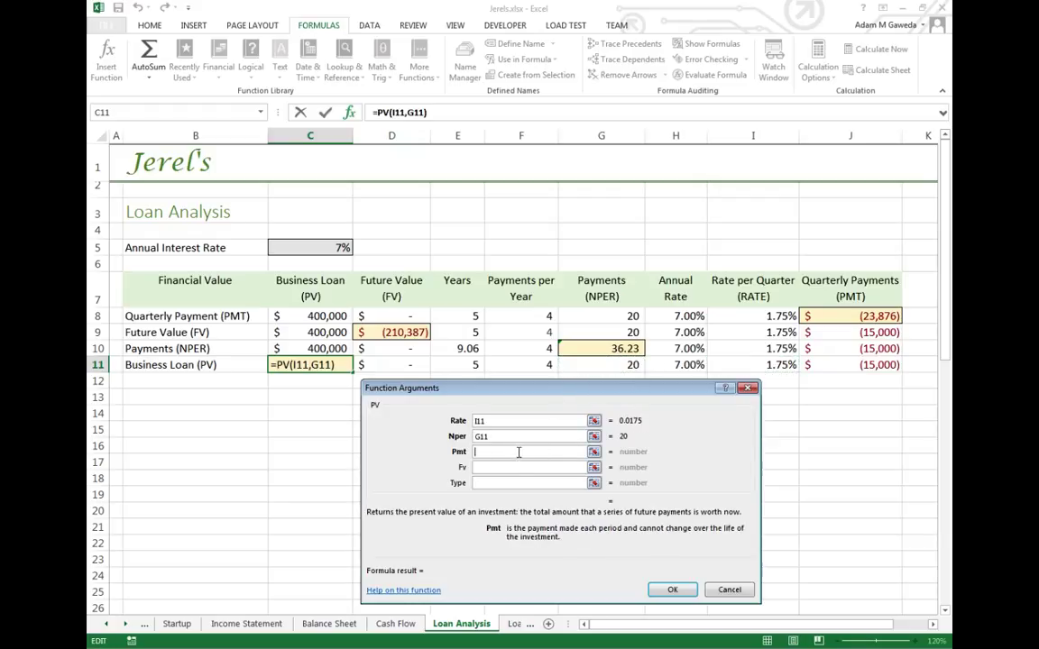
left_click(862, 364)
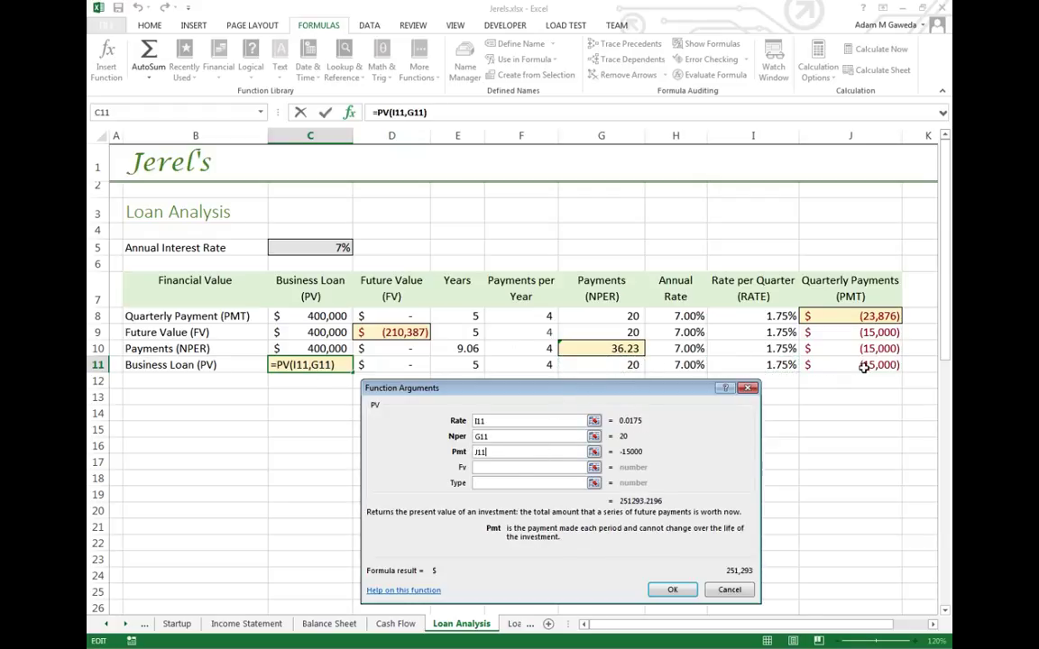
left_click(524, 468)
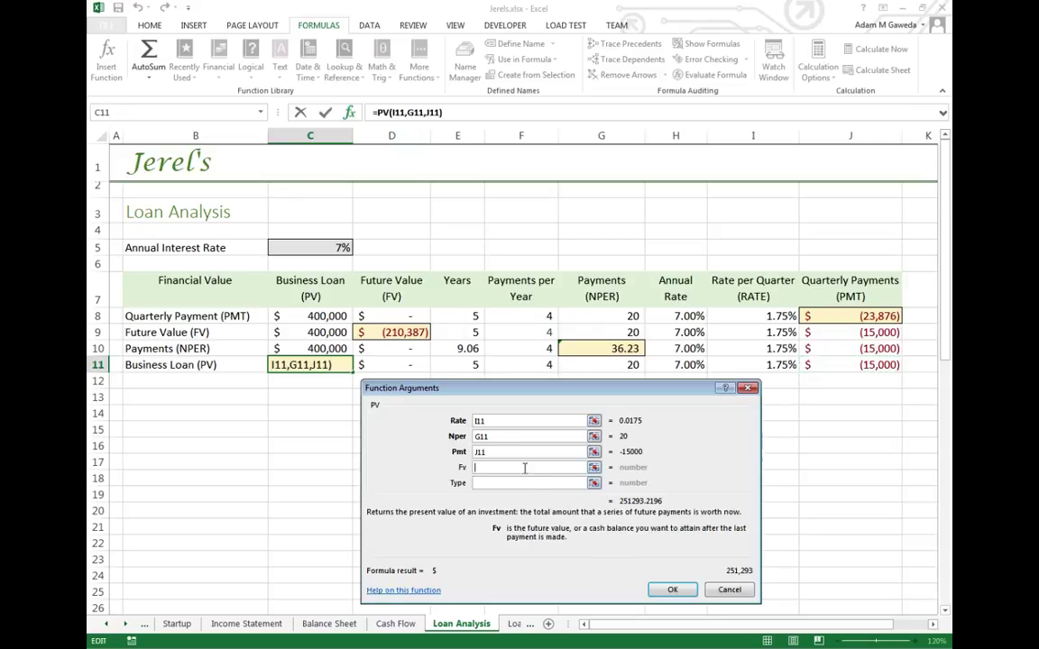
left_click(673, 590)
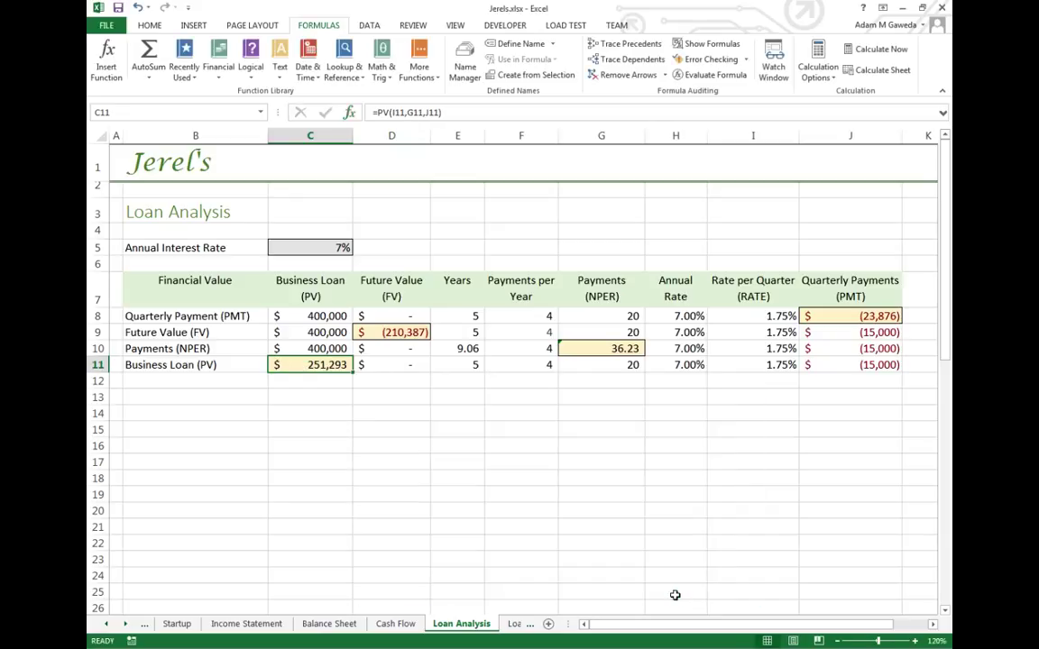